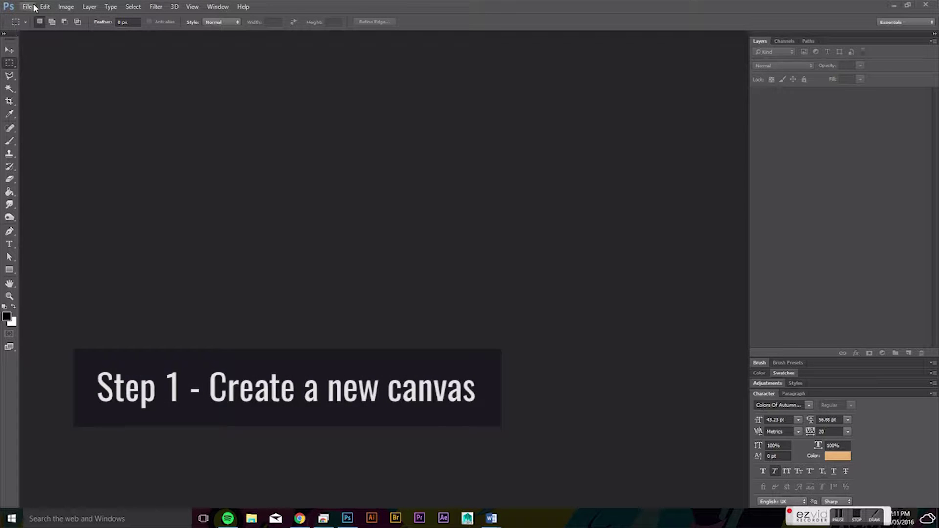
Create a new blank white canvas of 3000 × 3000 px at 300 ppi
click(28, 7)
click(35, 18)
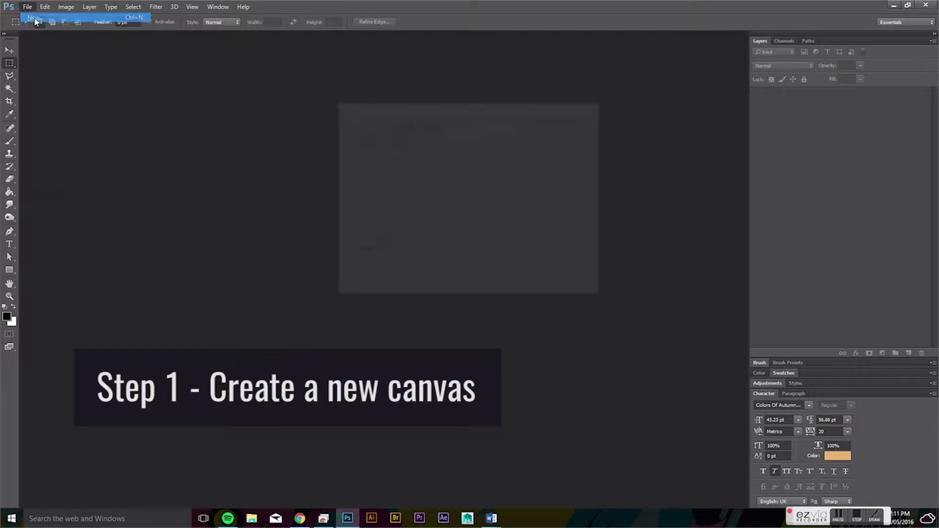
double_click(440, 169)
text(3)
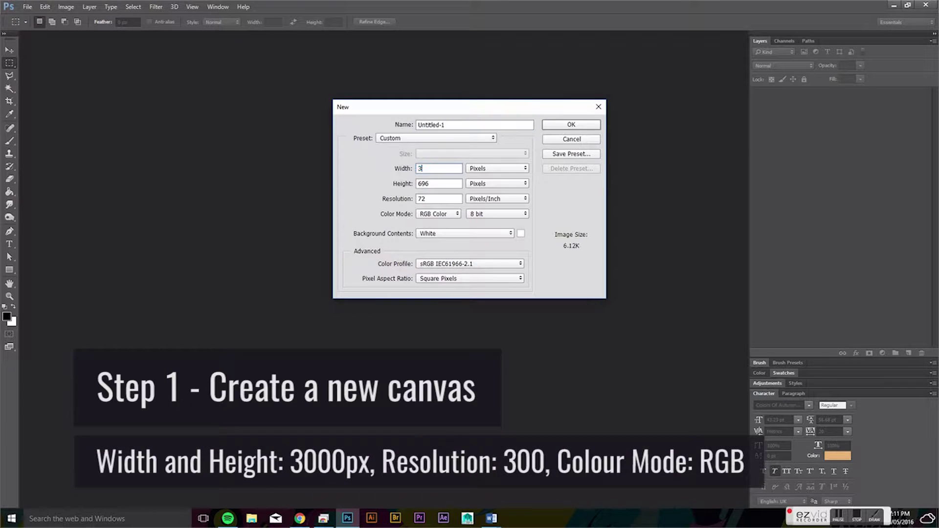
text(0000)
key(Tab)
text(3000)
key(Tab)
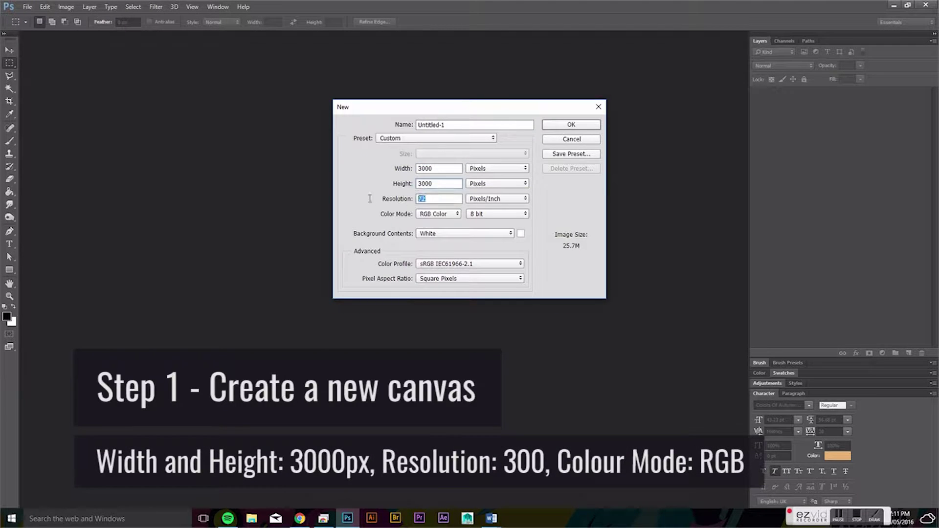
text(300)
click(577, 125)
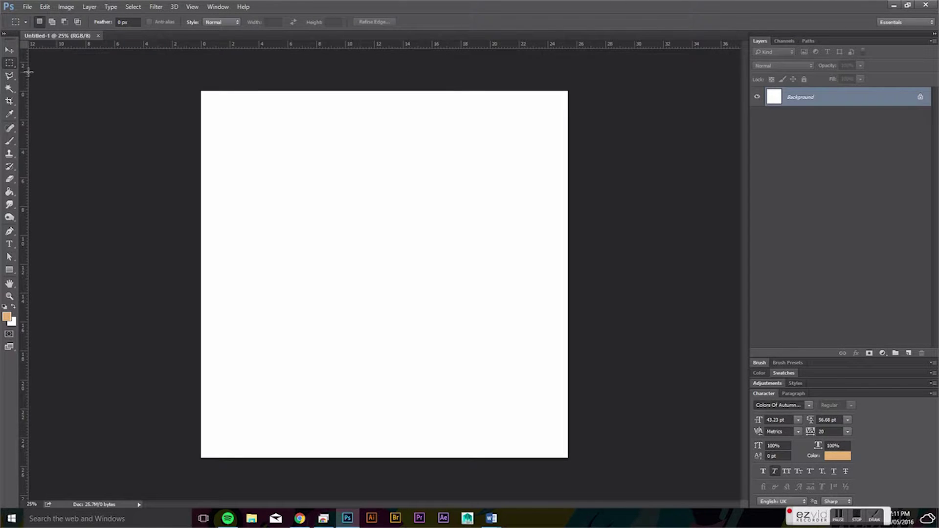
Place scan0001.tif from Downloads as a linked layer, rotated −90° upright, and commit it
click(8, 52)
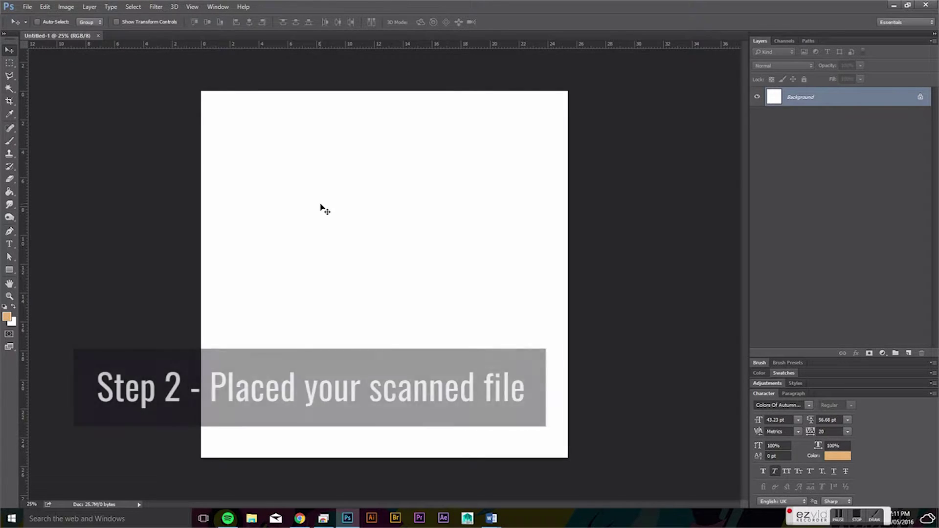
click(27, 7)
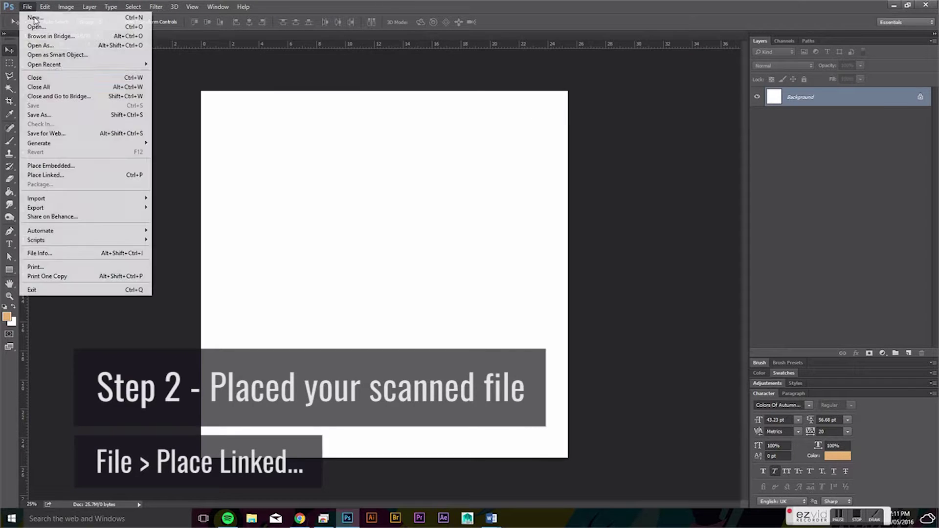
click(54, 175)
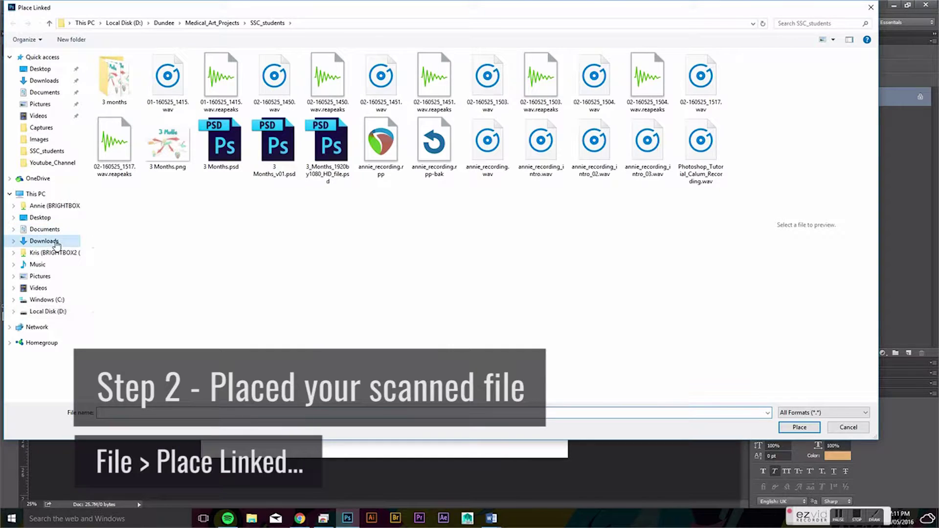
click(56, 243)
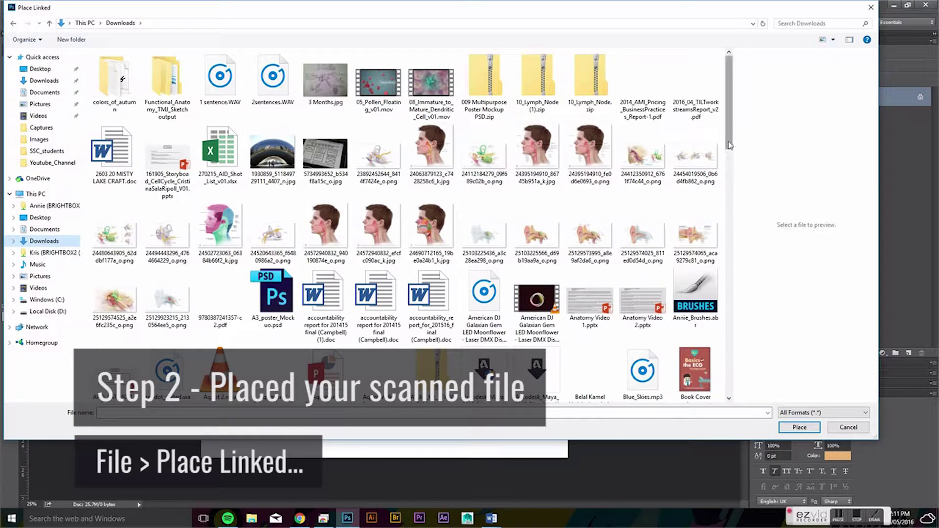
scroll(729, 146, down, 1)
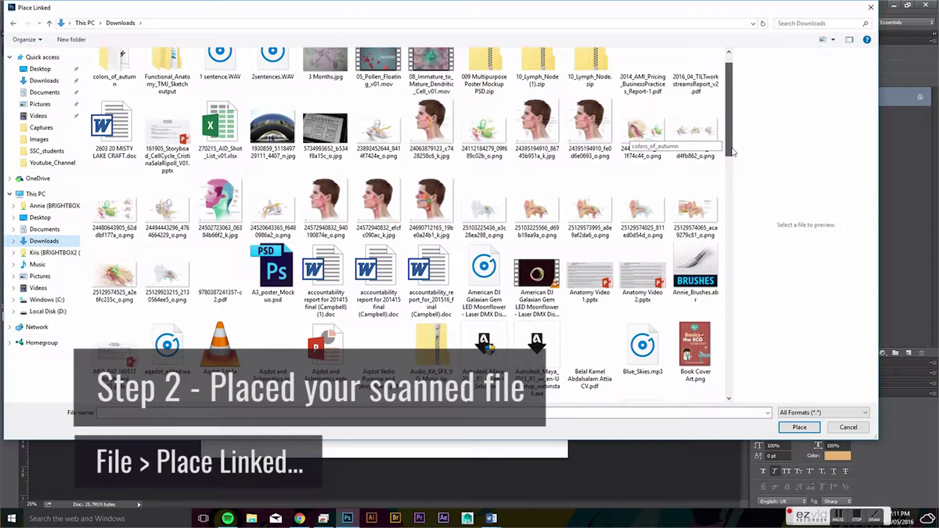
drag(729, 159, 769, 415)
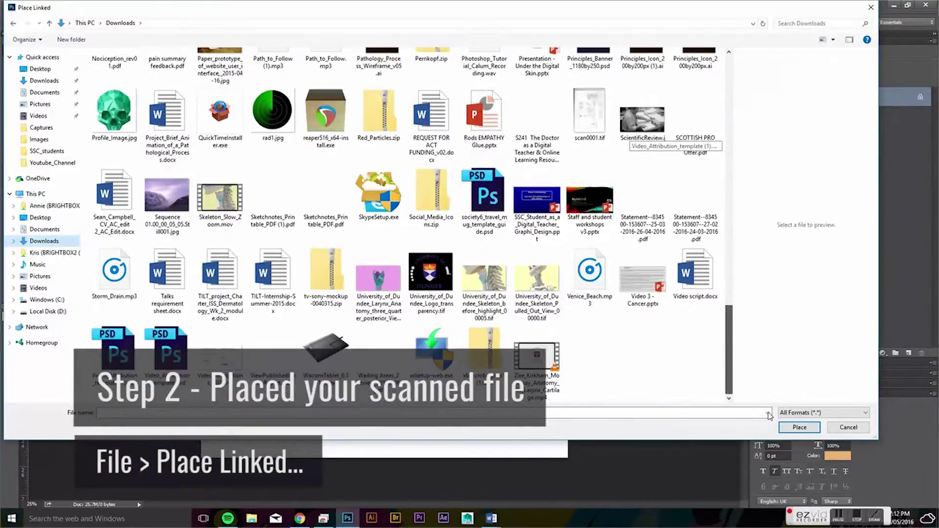
scroll(704, 323, up, 1)
click(592, 144)
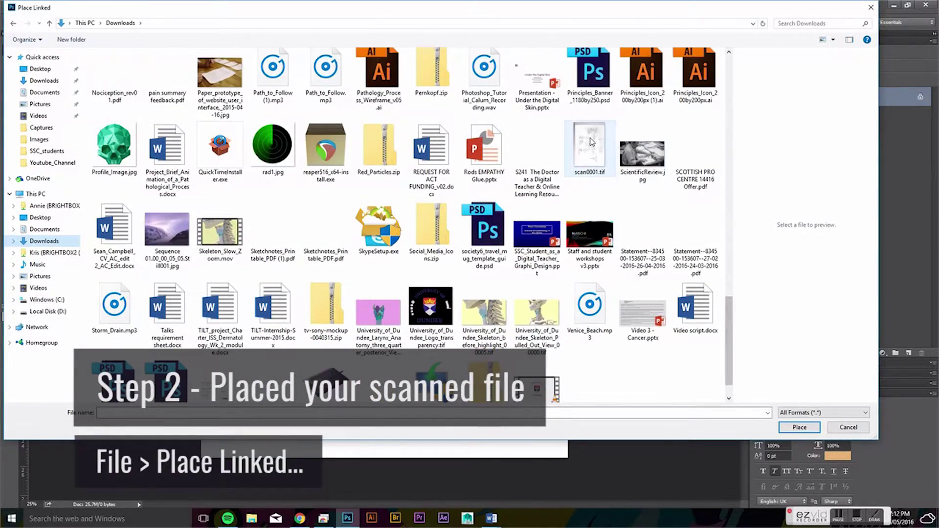
click(790, 429)
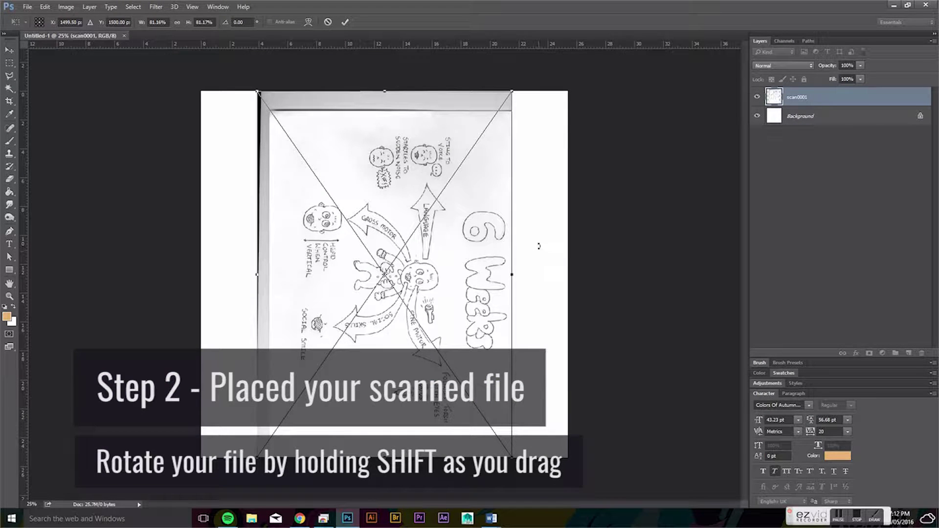
drag(539, 234, 328, 122)
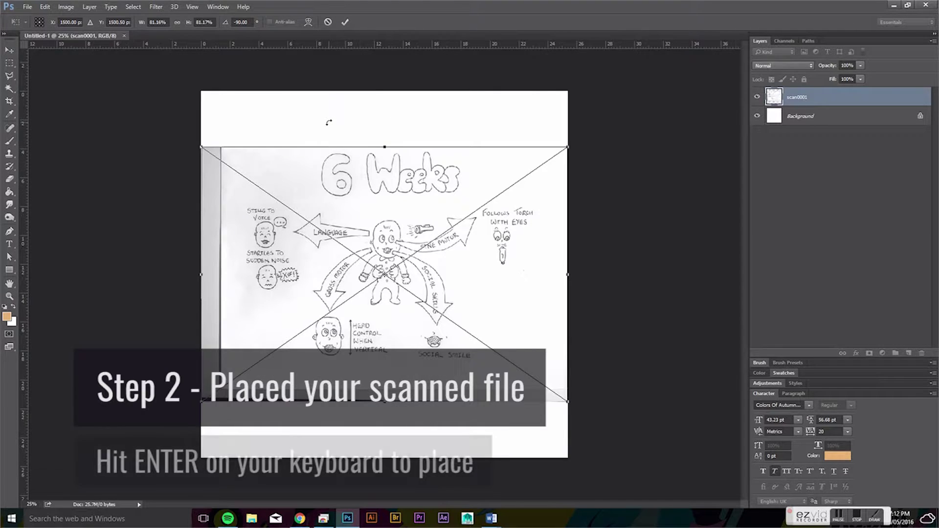
key(Return)
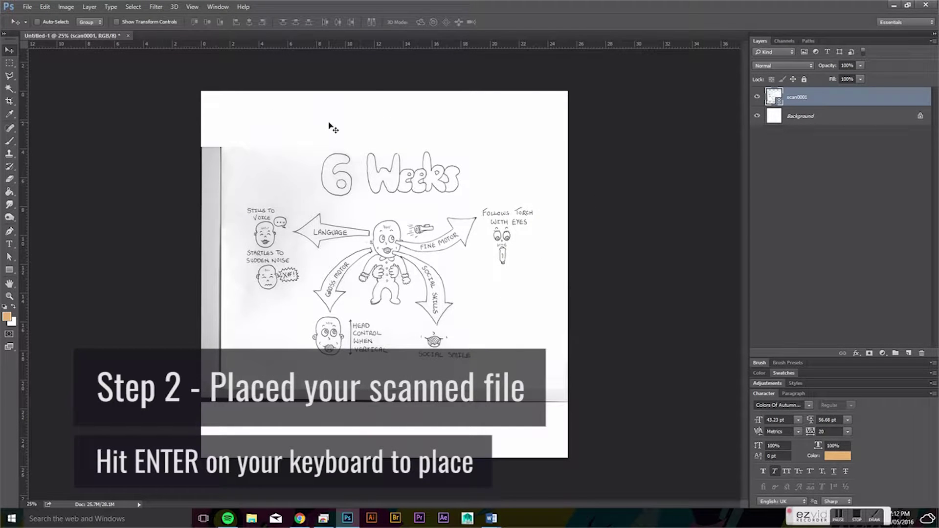
Rename the scan0001 layer to 'Outline' and zoom in on the 6 Weeks title
double_click(797, 97)
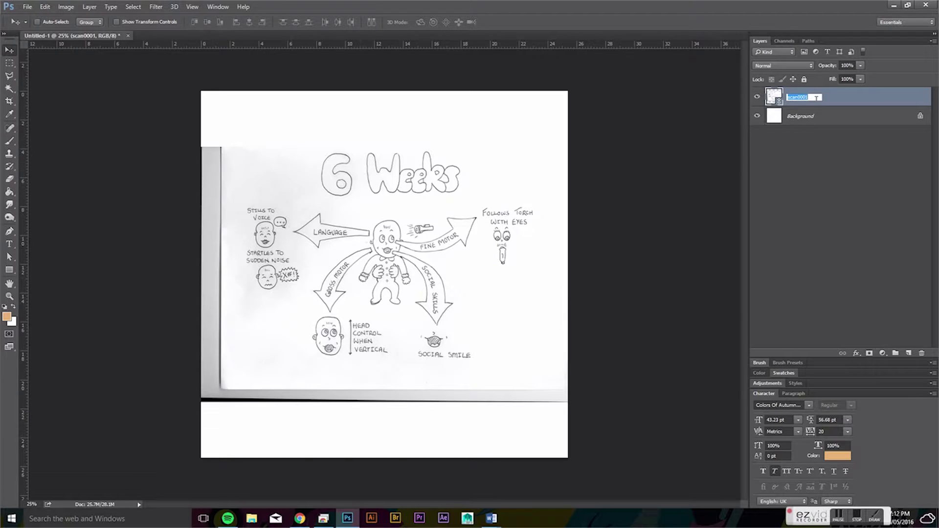
text(Ou)
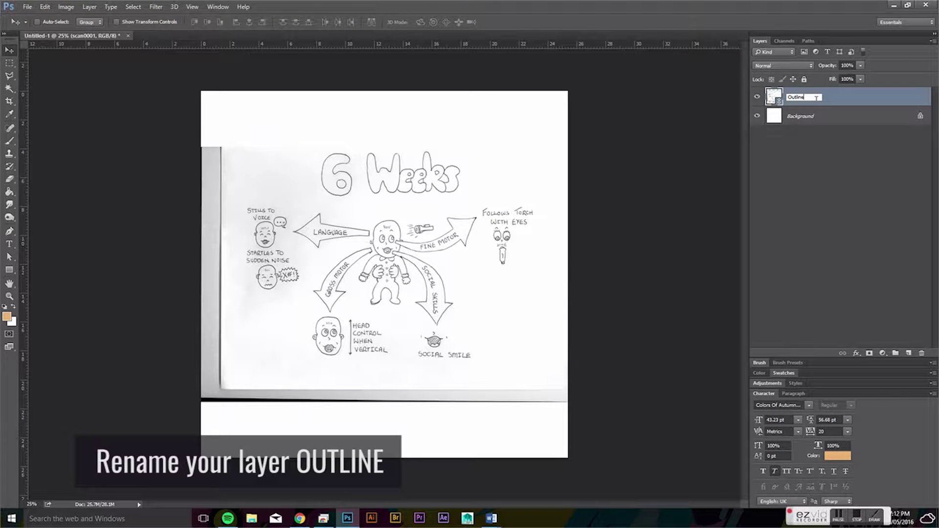
text(tline)
key(Return)
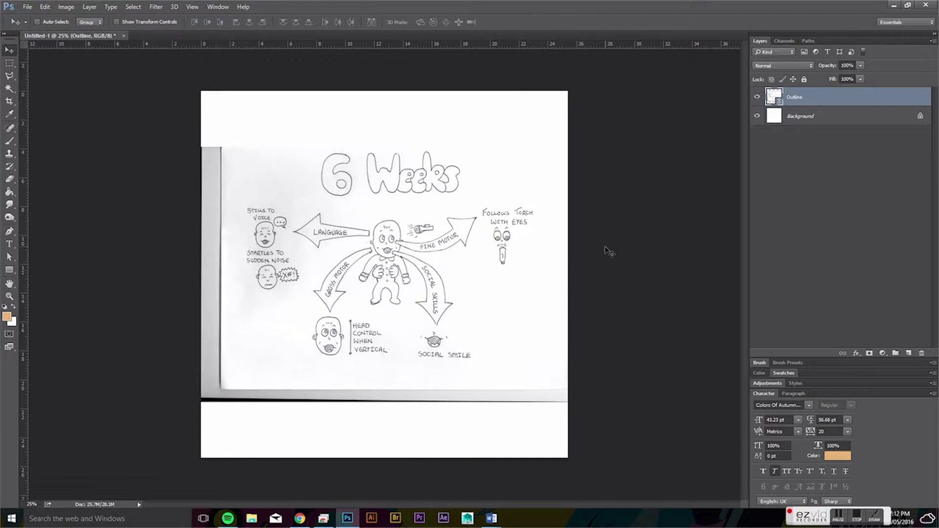
key(ctrl+plus)
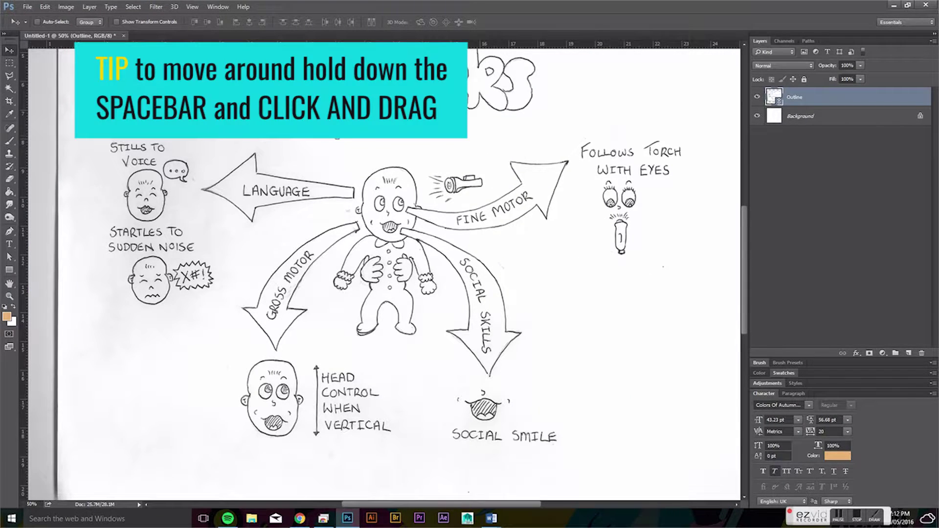
drag(337, 137, 381, 186)
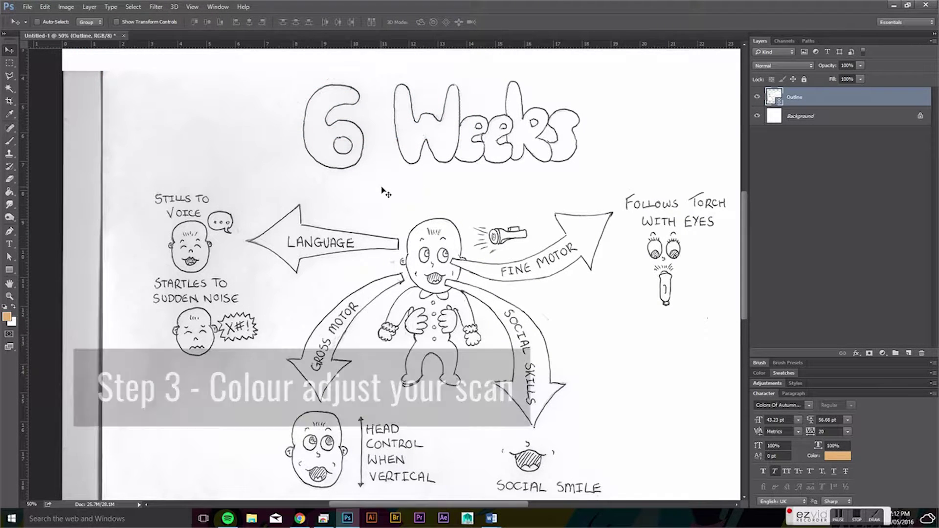
Add a Levels adjustment layer and set its white point from the scan's paper
click(882, 356)
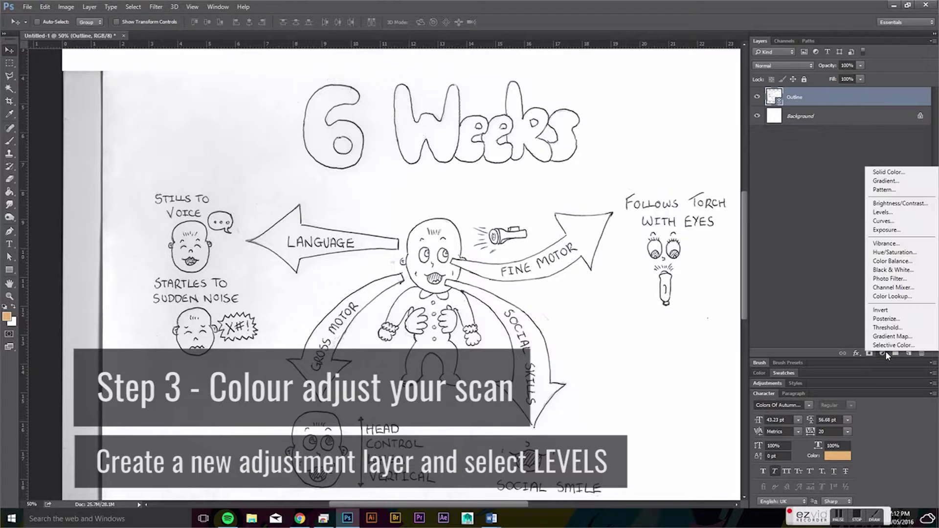
click(891, 213)
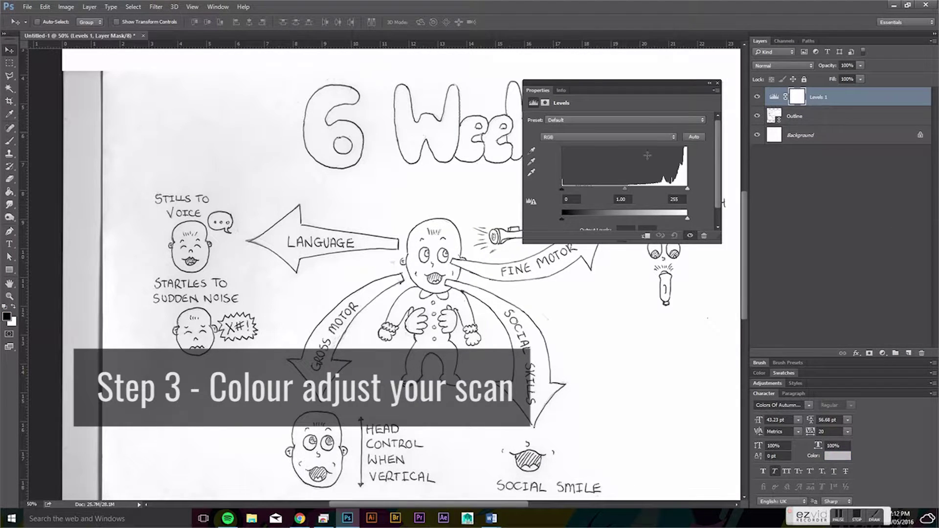
click(531, 173)
click(155, 118)
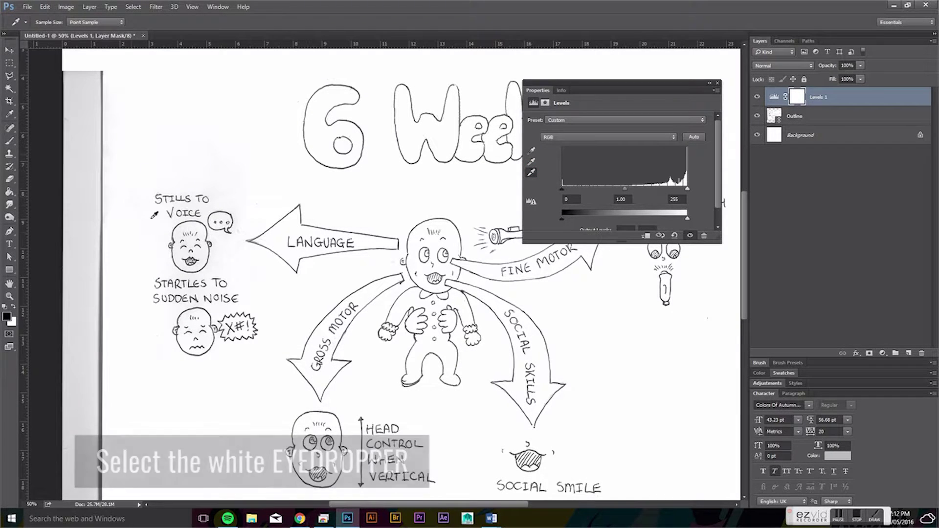
Resample the Levels white point at several paper spots until the background is clean
click(223, 251)
click(149, 263)
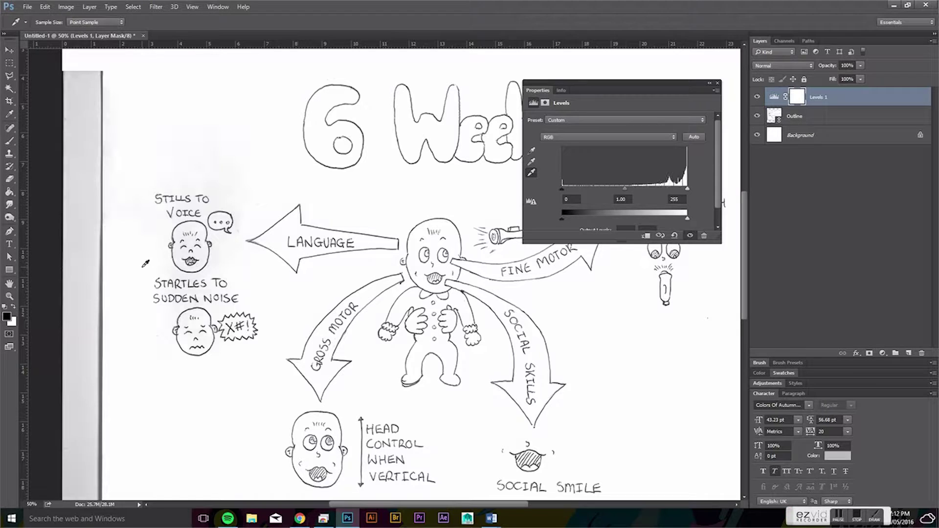
click(270, 282)
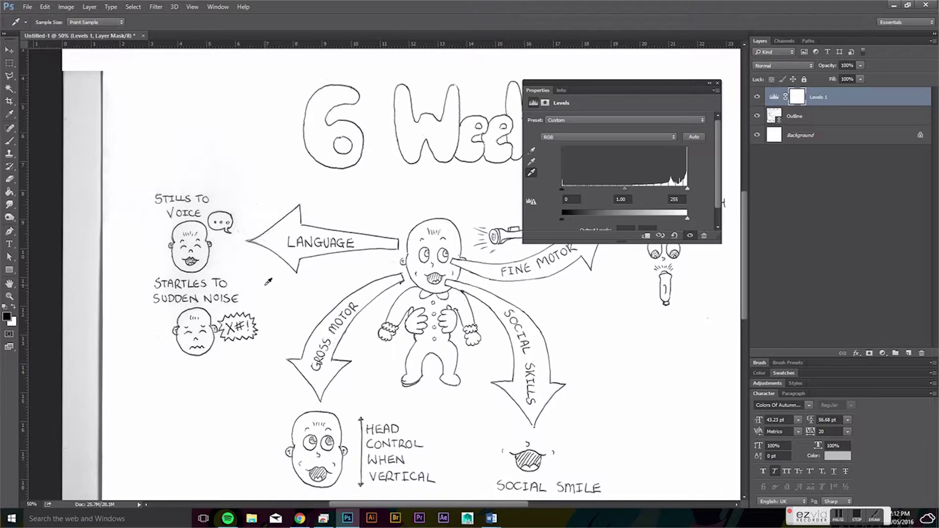
click(252, 263)
click(246, 253)
click(152, 135)
click(139, 153)
click(113, 172)
key(ctrl+minus)
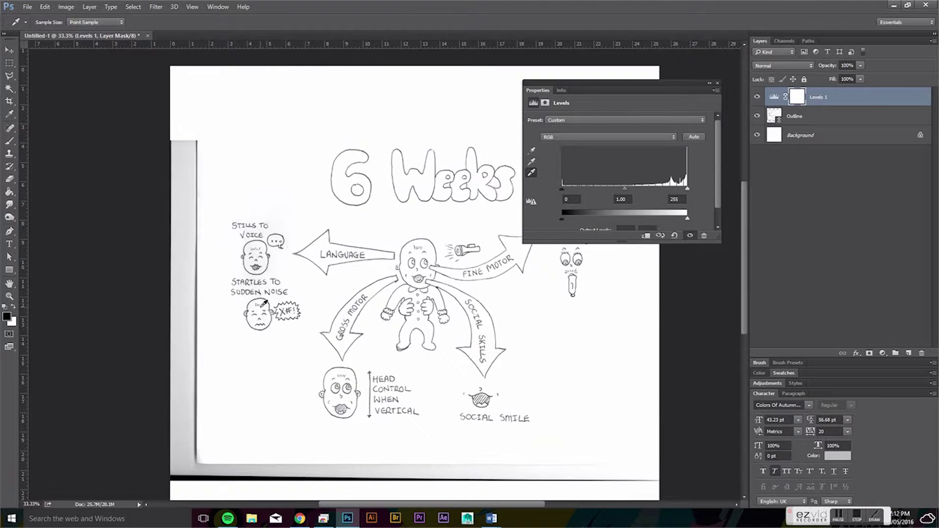
click(250, 352)
click(257, 205)
Select Levels 1 and clip it to the Outline layer with Alt+Ctrl+G
click(717, 84)
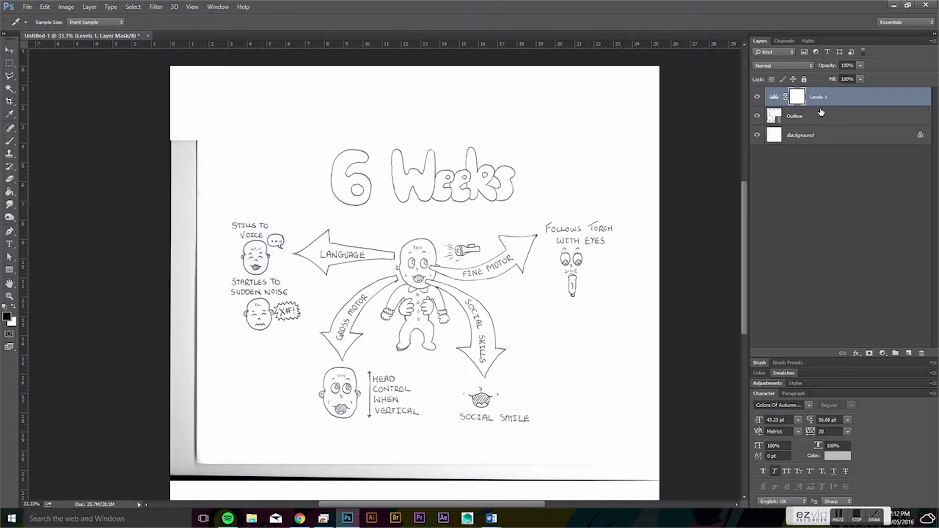
drag(821, 101, 821, 103)
click(820, 104)
key(ctrl+alt+g)
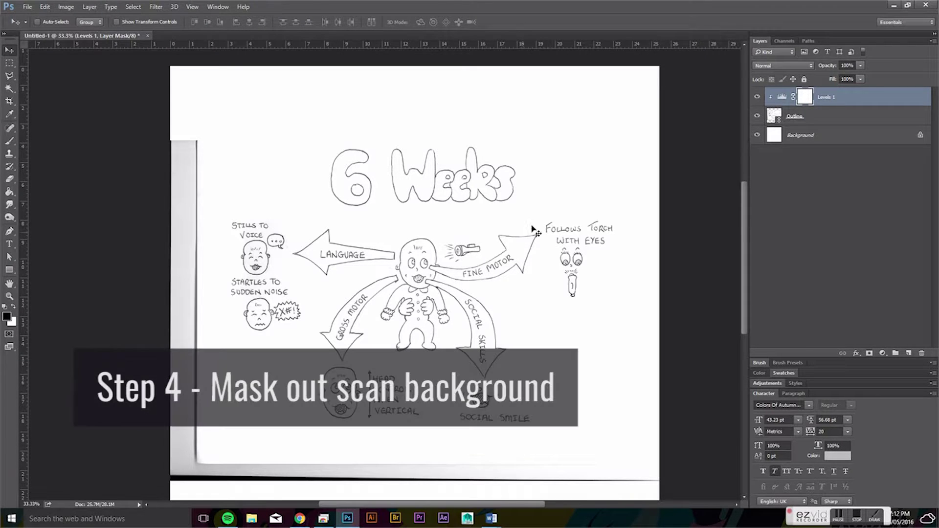
Add a Reveal All layer mask to the Outline layer
click(819, 120)
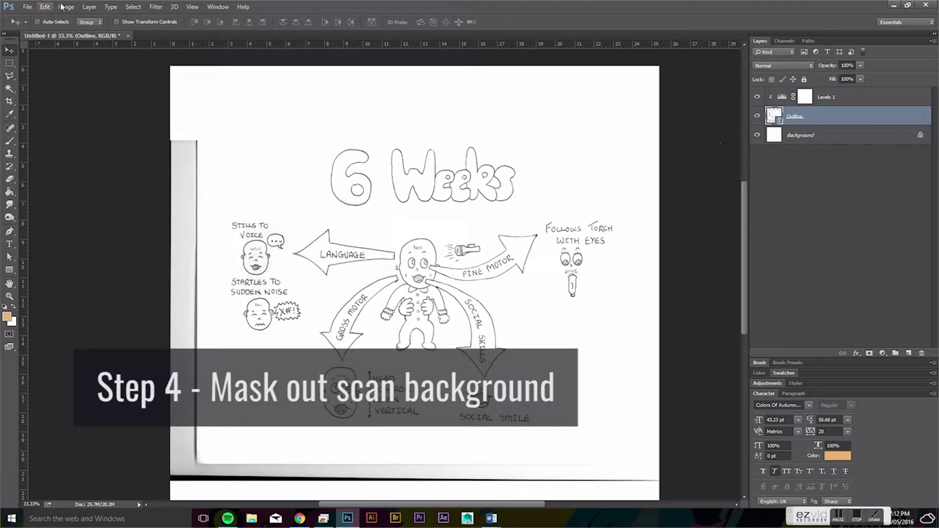
click(83, 6)
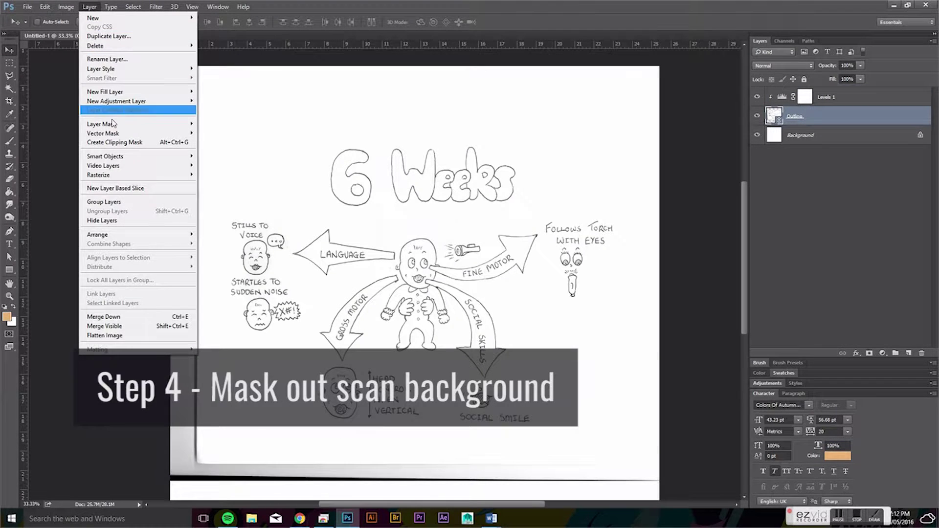
mouse_move(118, 128)
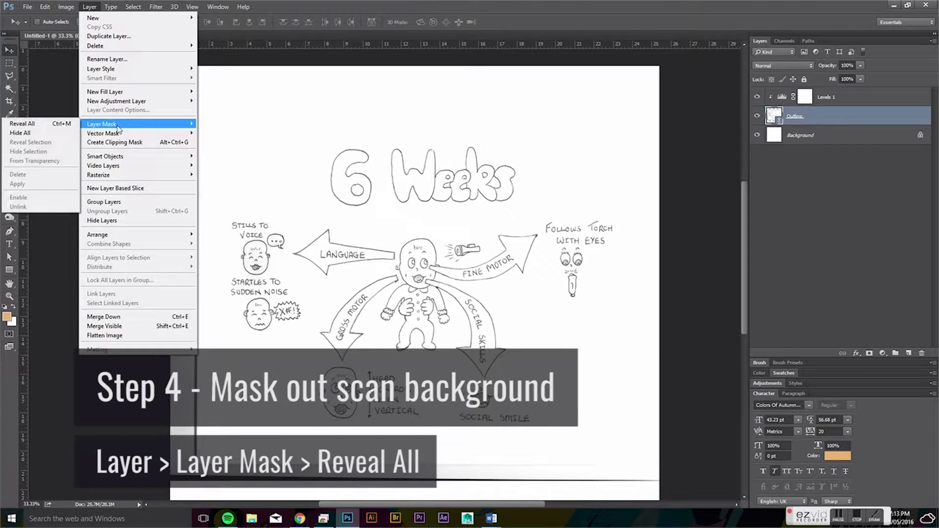
click(48, 124)
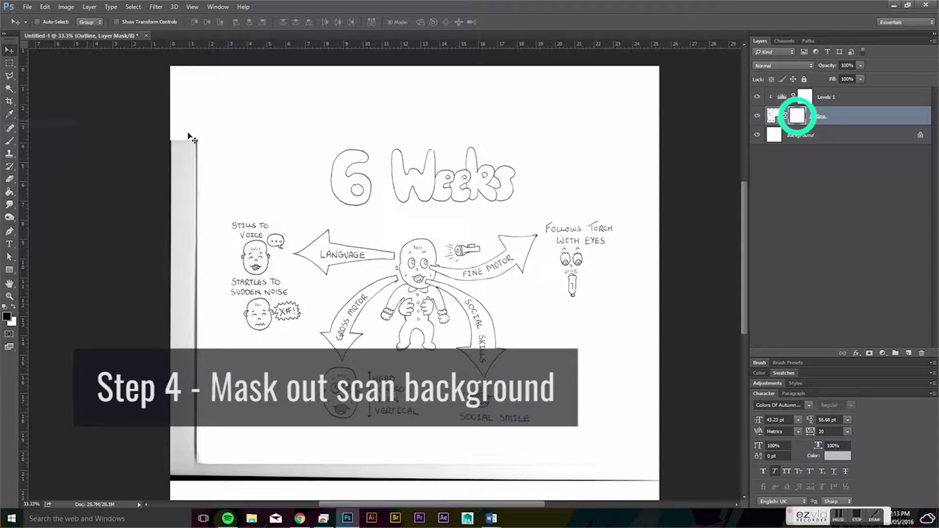
Draw a Polygonal Lasso selection around the grey scanned page border
click(9, 76)
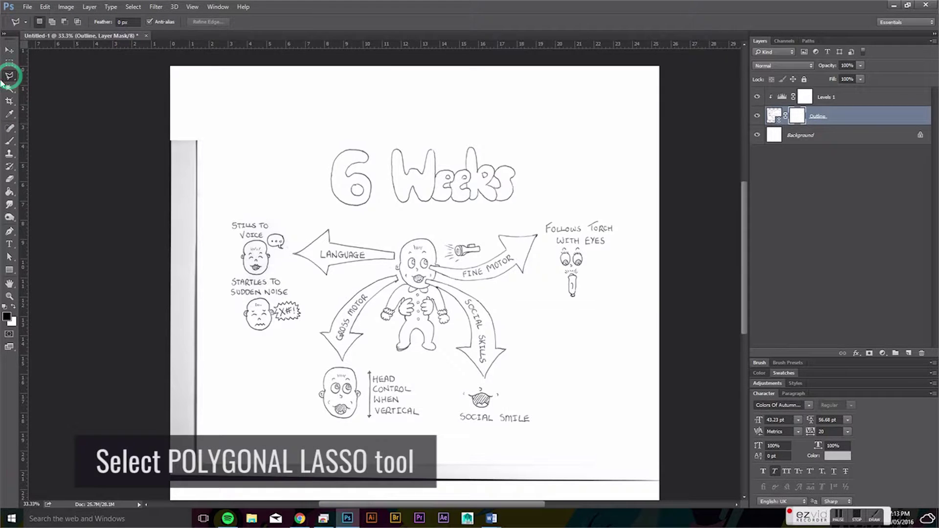
click(6, 77)
click(49, 86)
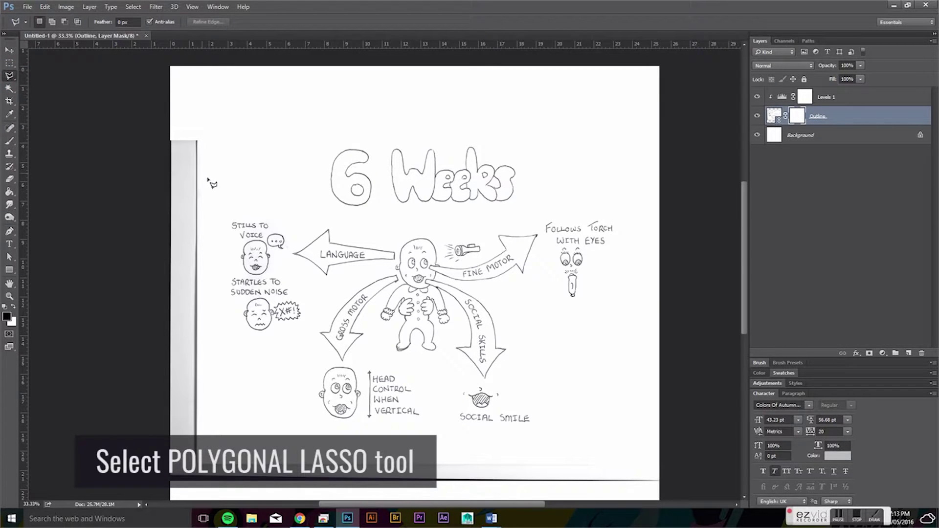
click(208, 126)
click(219, 435)
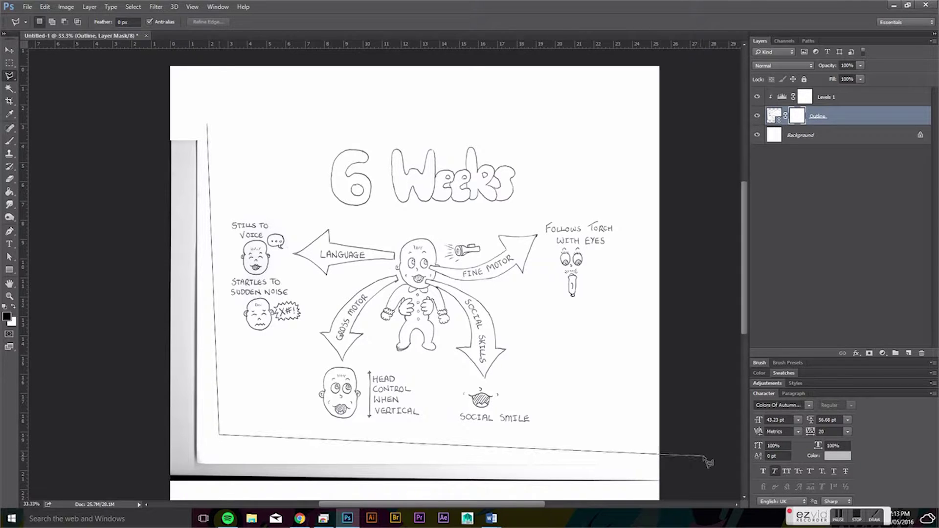
click(705, 458)
scroll(705, 457, down, 3)
click(675, 473)
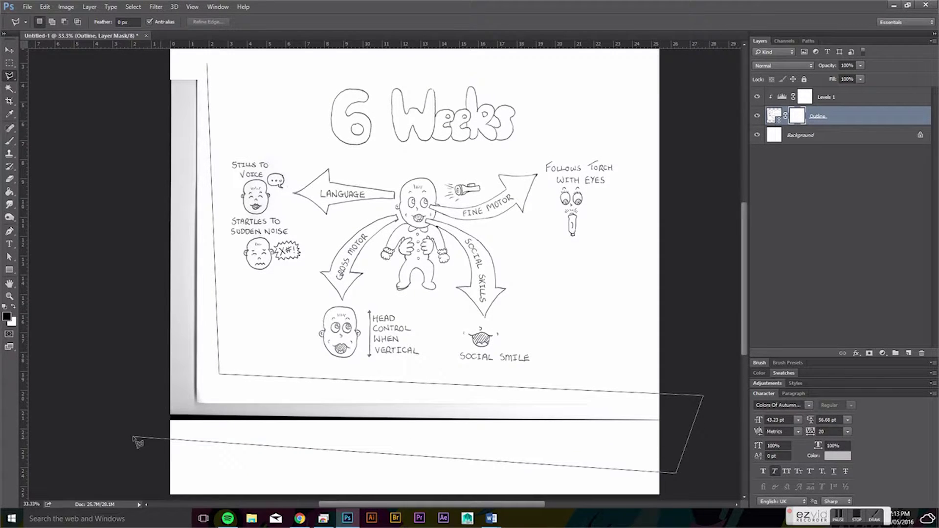
click(133, 436)
click(154, 62)
click(207, 62)
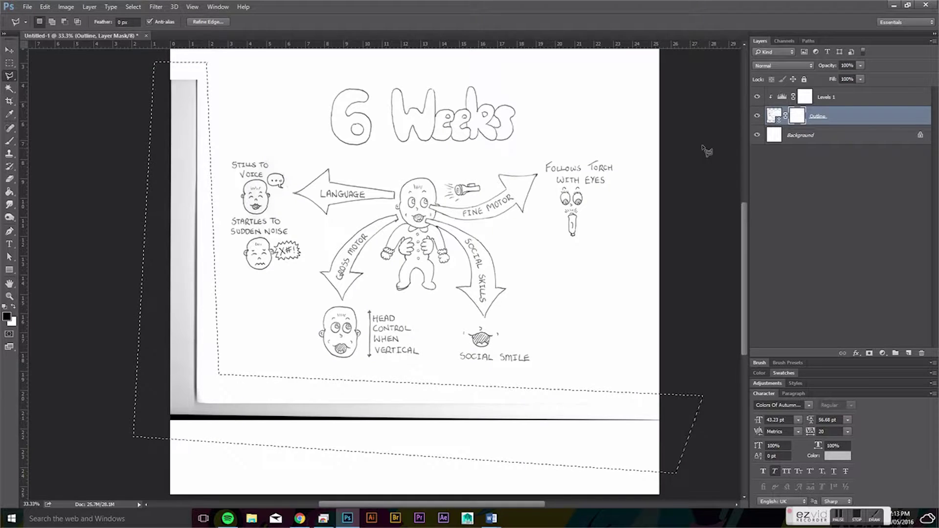
Fill the selected border black in the mask with the Paint Bucket and deselect
key(g)
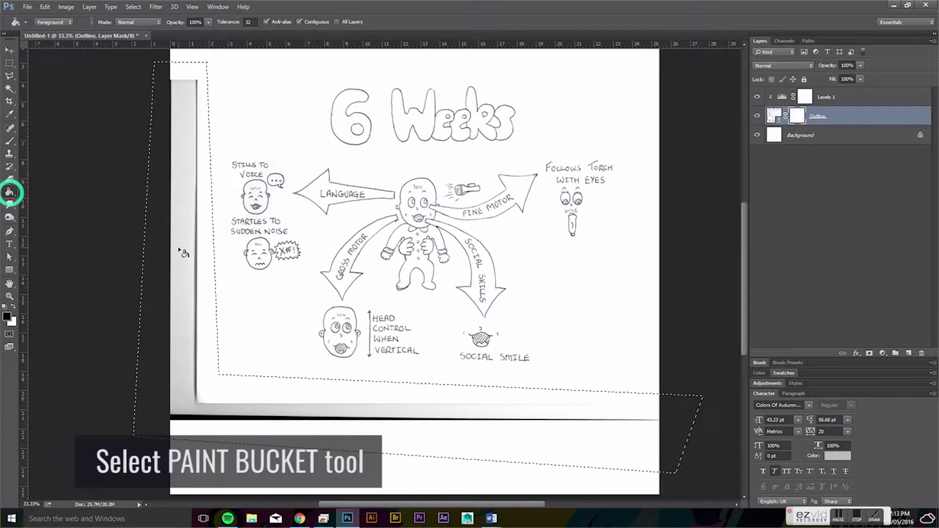
right_click(10, 192)
click(49, 201)
click(7, 317)
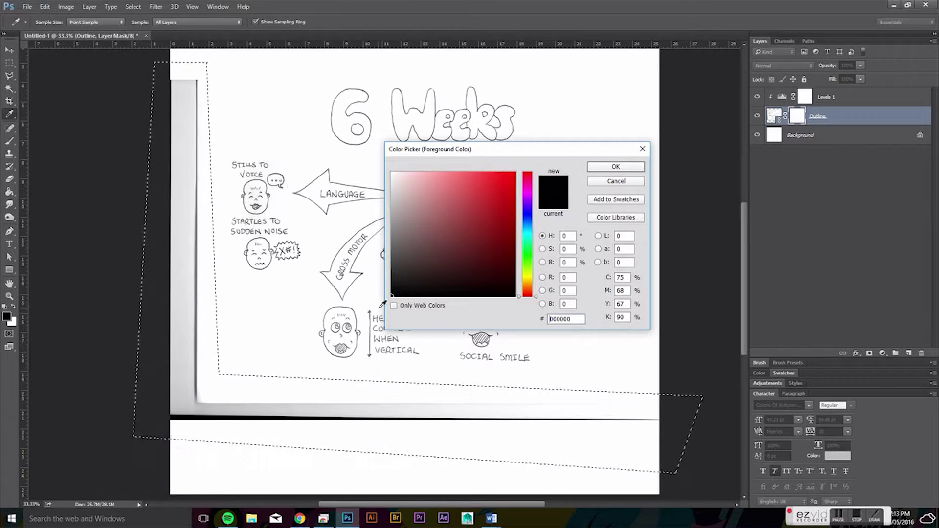
click(615, 167)
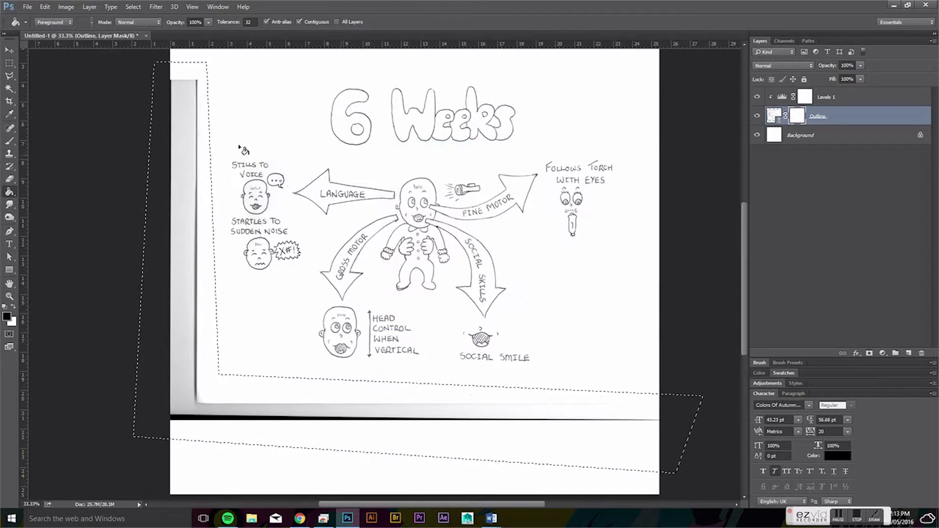
click(185, 149)
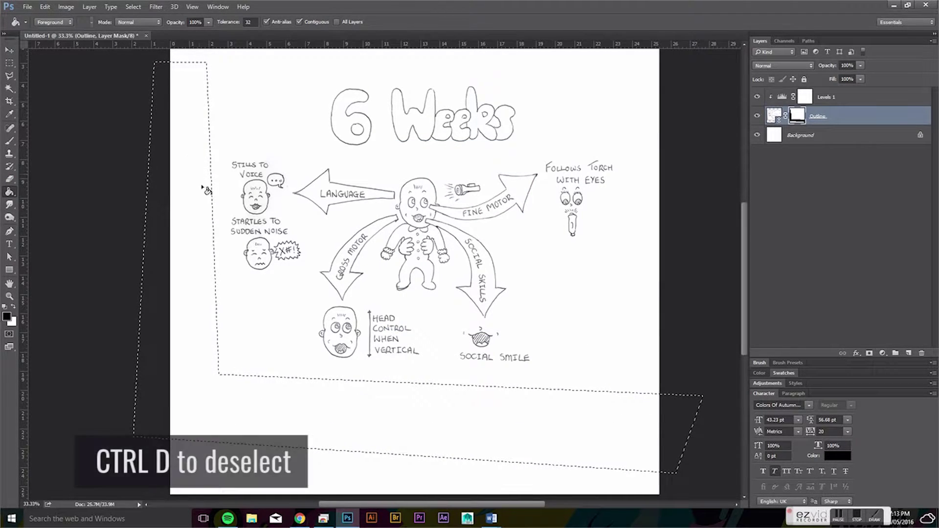
key(ctrl+d)
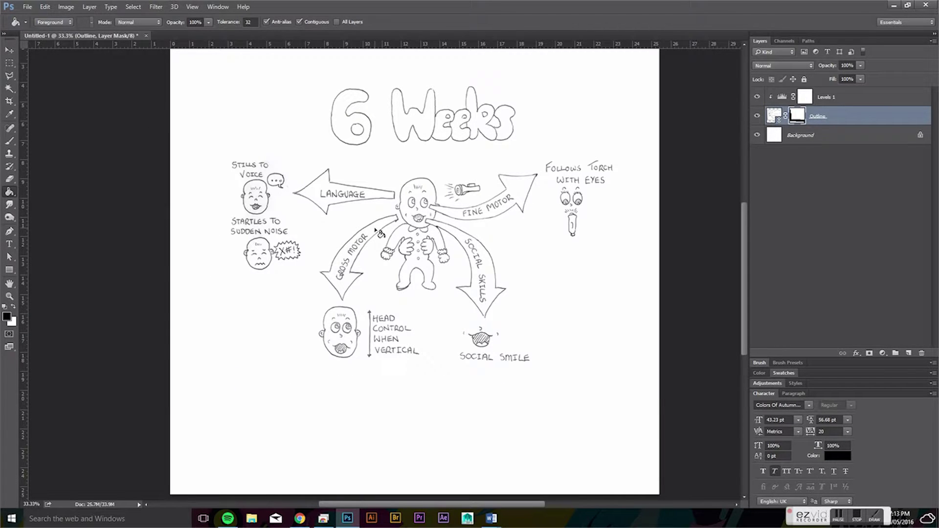
Fit the page on screen and nudge the drawing slightly left
key(ctrl+0)
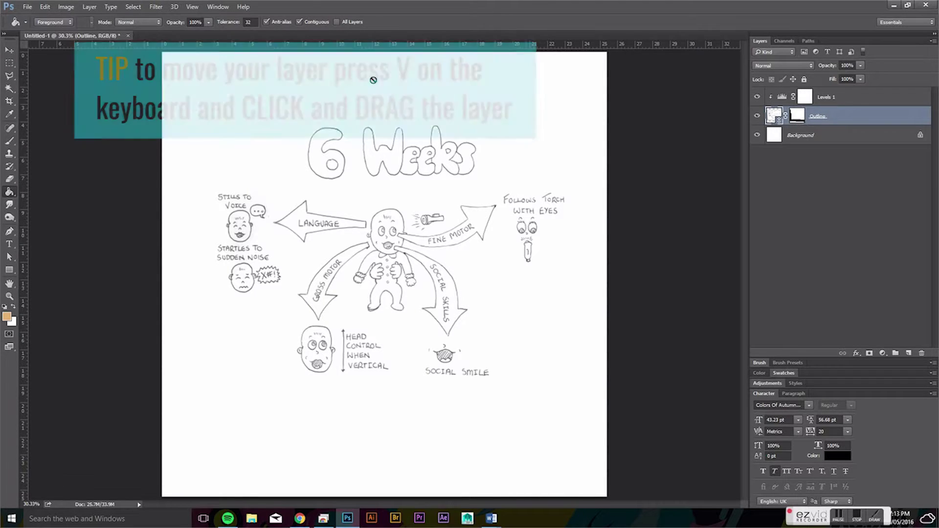
key(v)
mouse_move(440, 221)
mouse_down()
mouse_move(455, 221)
mouse_move(433, 223)
mouse_up()
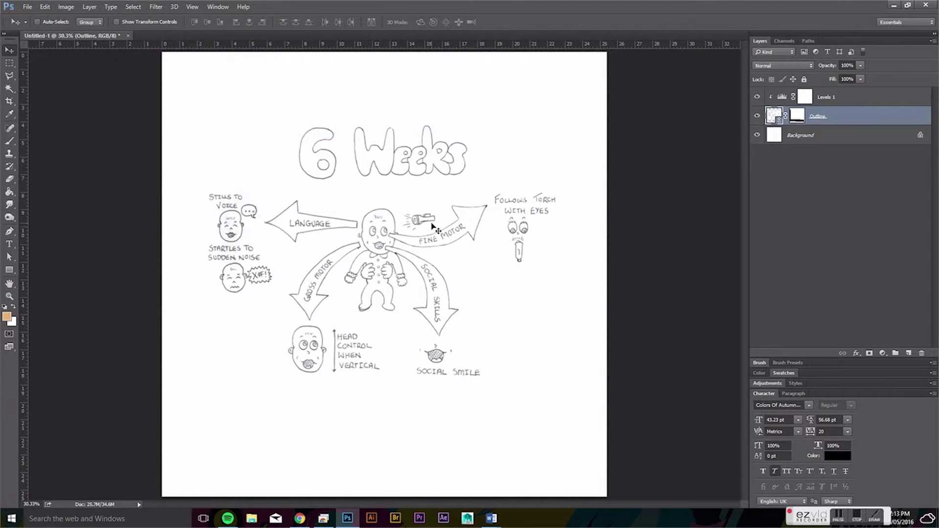
Group Outline and Levels 1 into a group named 'Outline' set to Multiply
shift+click(859, 101)
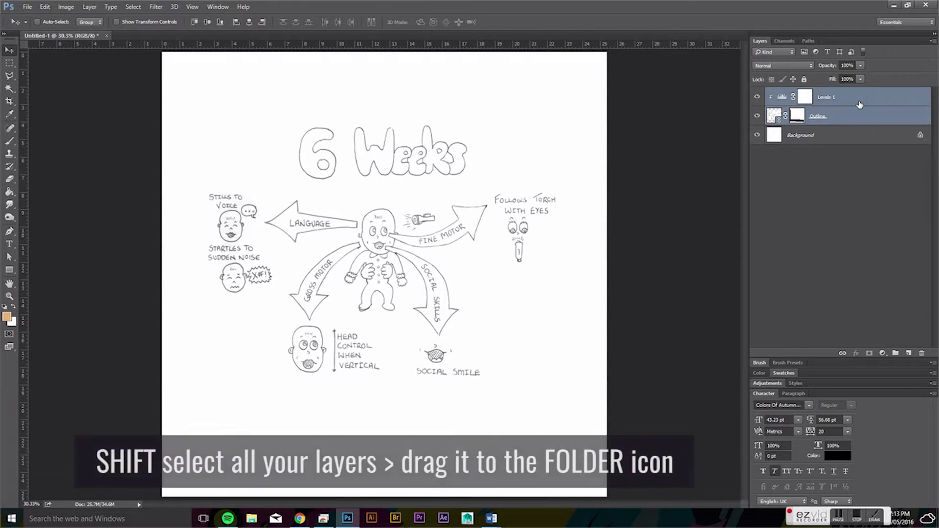
drag(843, 119, 895, 352)
double_click(795, 93)
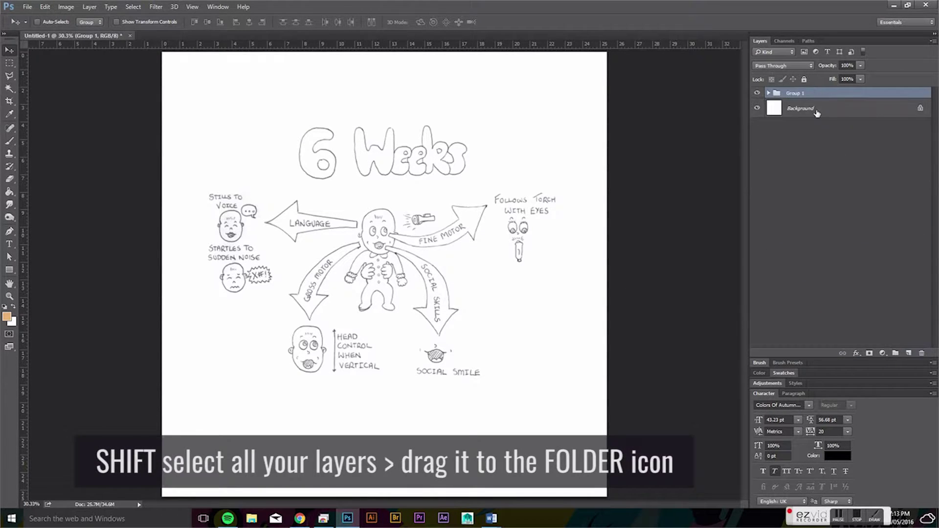
text(O)
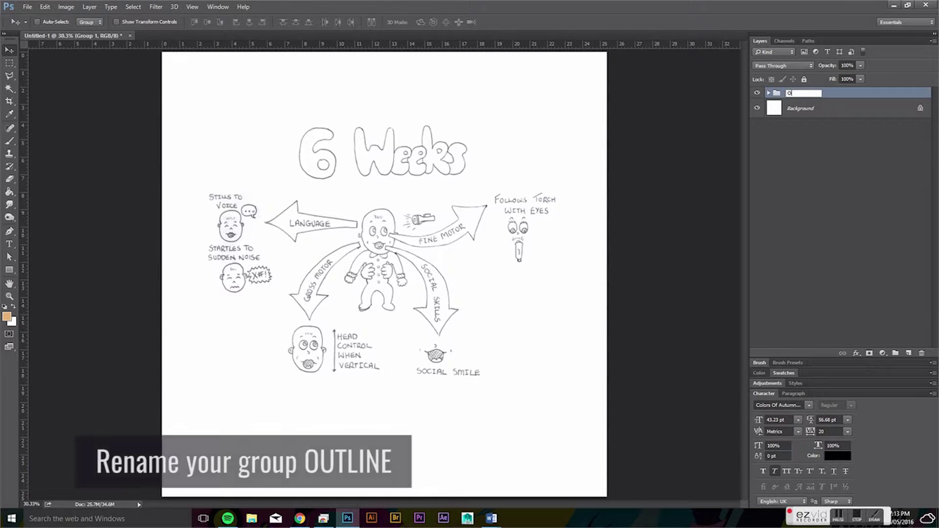
text(utline)
key(Return)
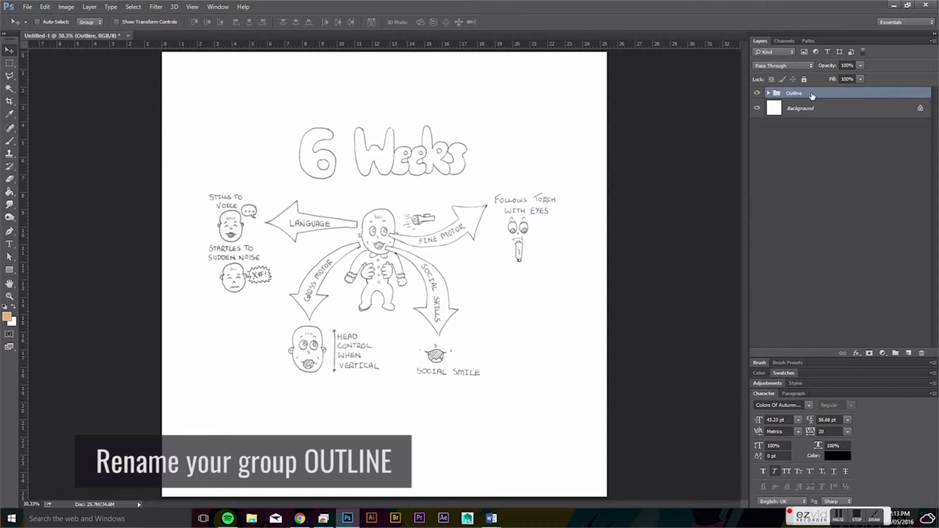
click(782, 66)
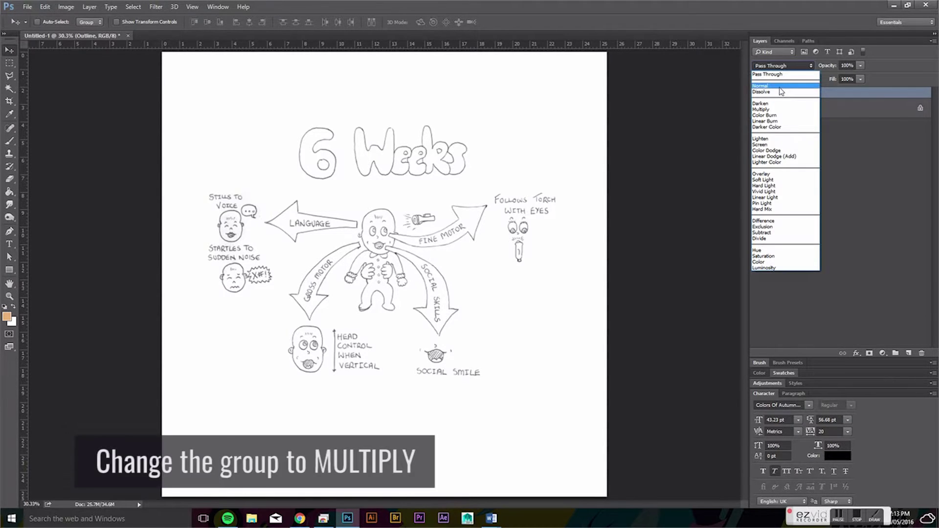
click(782, 110)
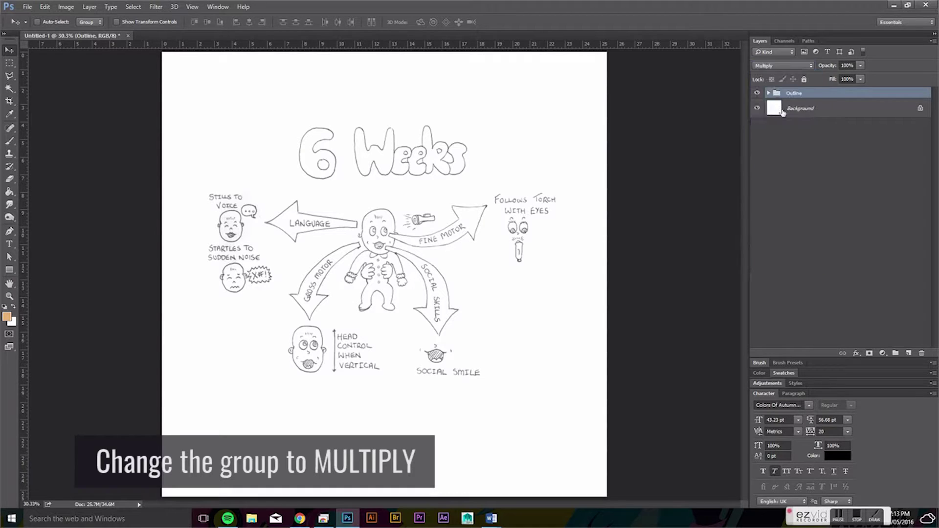
Add a new empty layer above Background and name it Colour
click(812, 109)
click(908, 353)
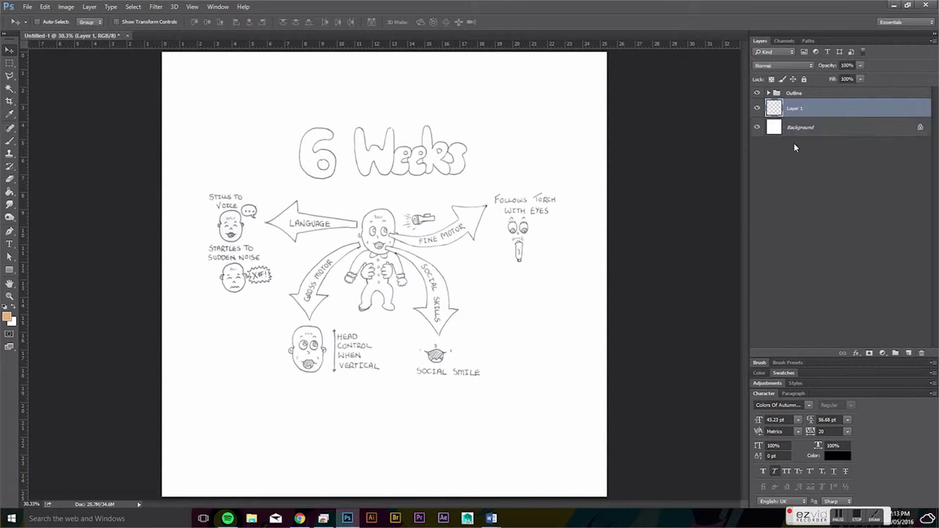
double_click(796, 108)
text(Colour)
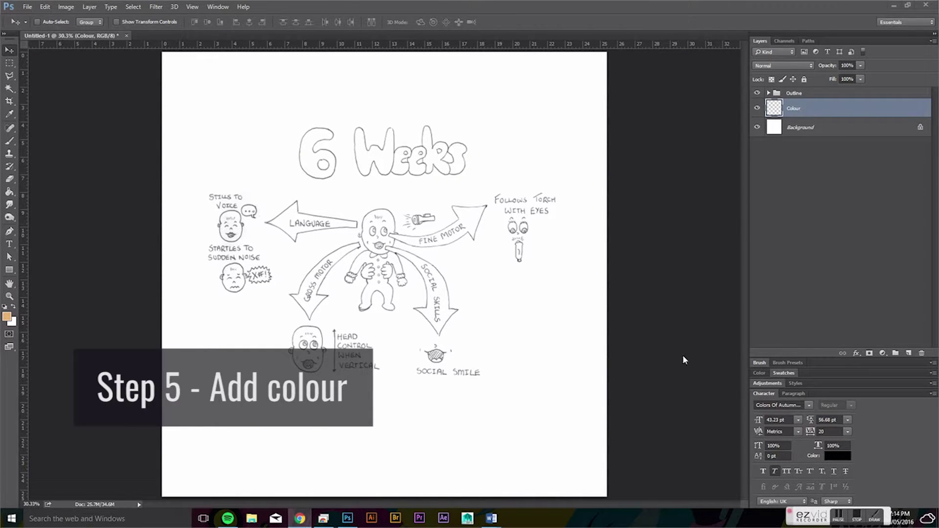
Search 'kuler', open Adobe Color's colour wheel, and place the browser beside Photoshop
click(300, 519)
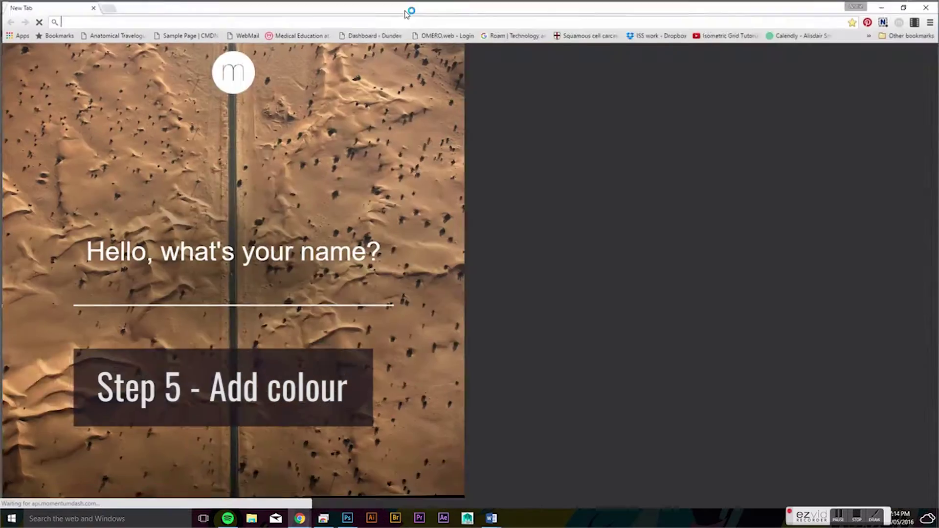
text(kuler)
key(Return)
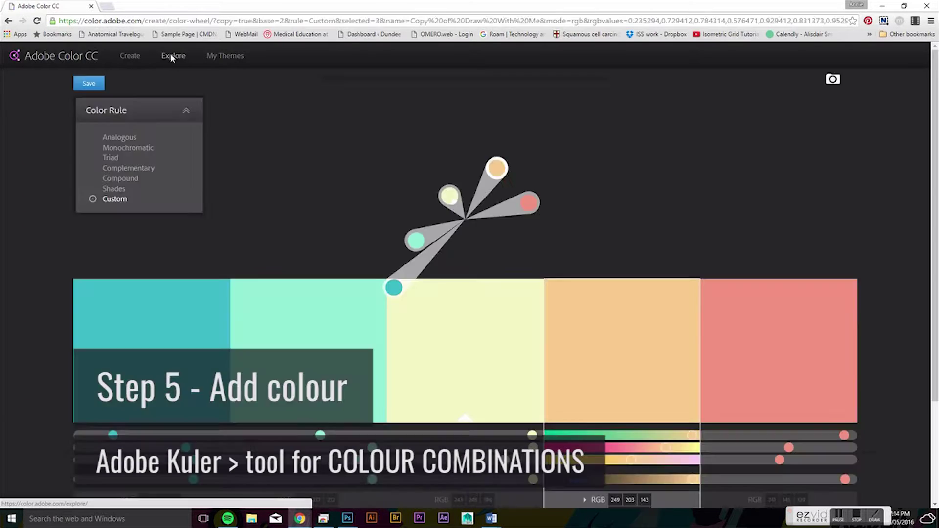
click(173, 56)
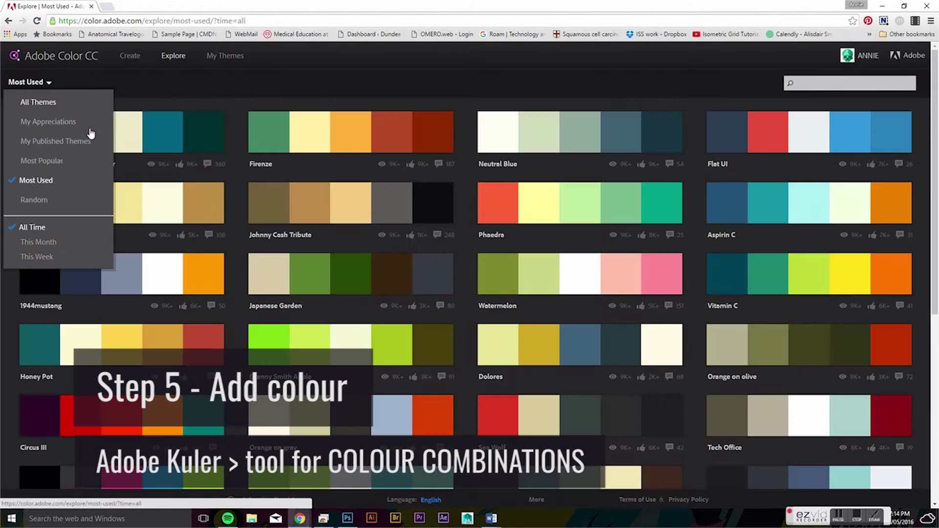
click(10, 23)
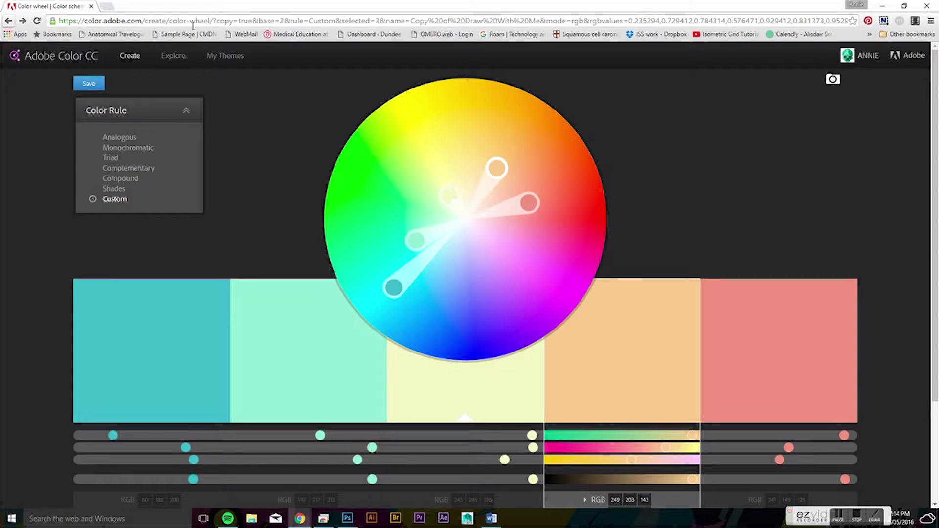
drag(470, 7, 682, 43)
Set the foreground to teal 3CBAC8 and brush a test blob at the page's top-left
click(500, 417)
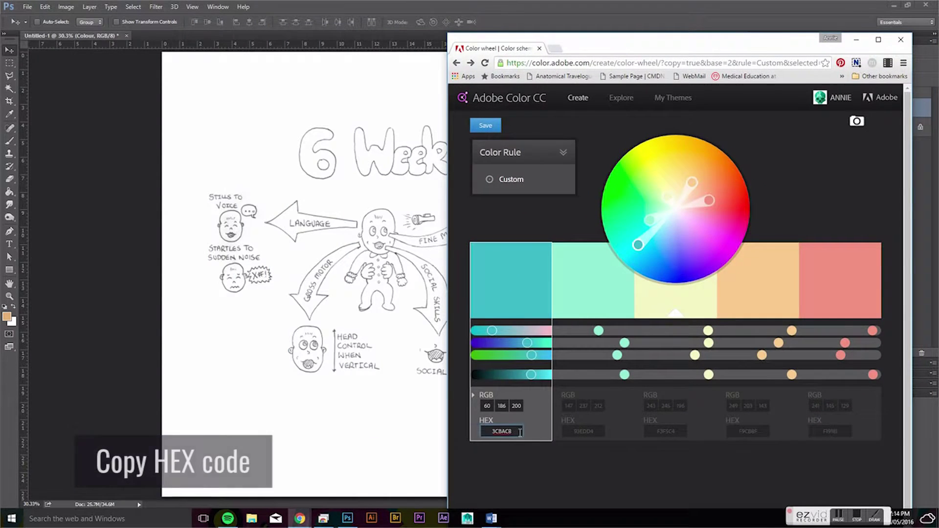
click(8, 317)
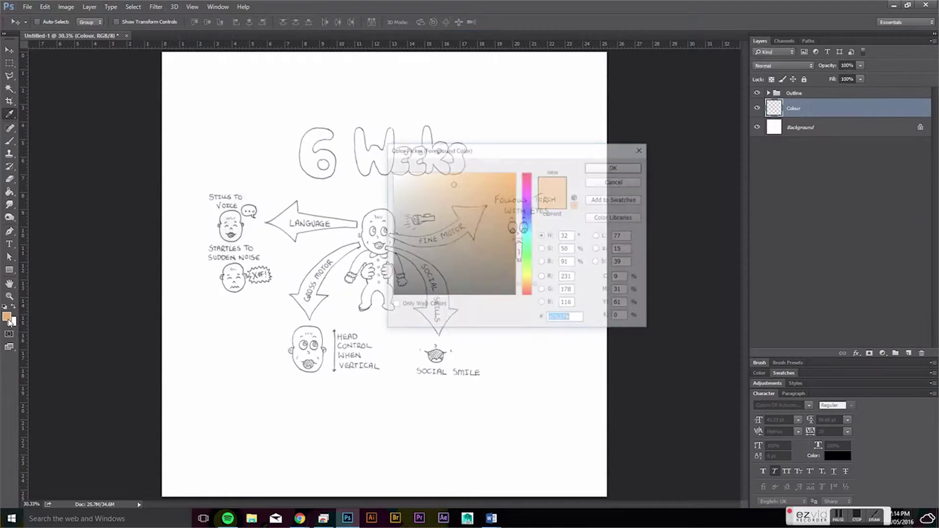
click(580, 319)
text(3CBAC8)
click(604, 170)
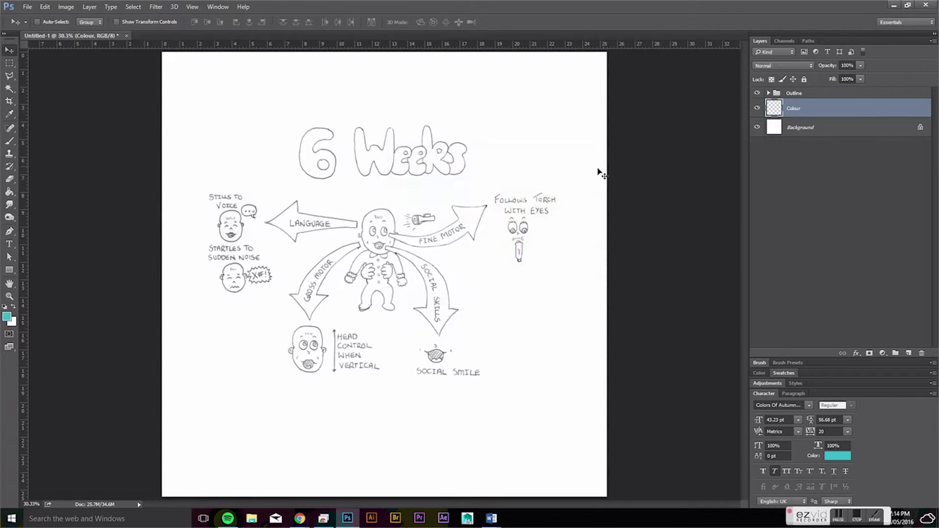
key(b)
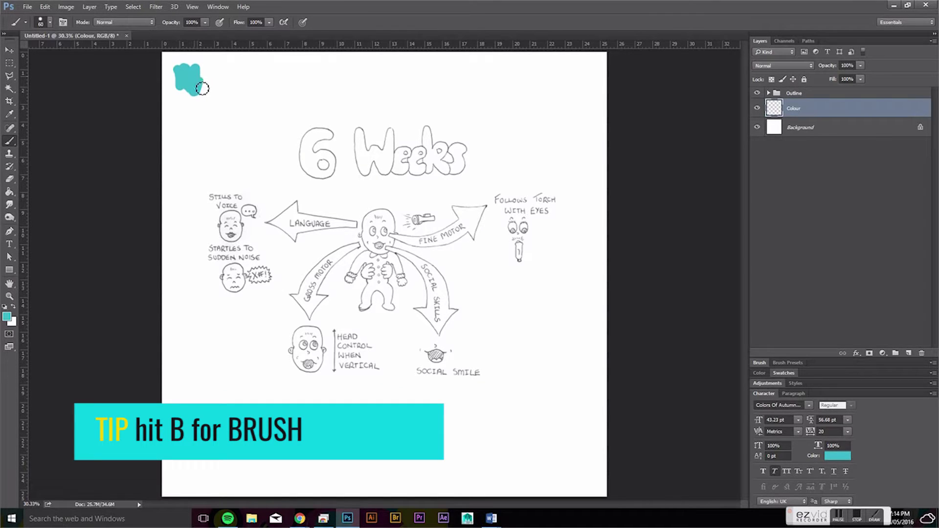
drag(202, 88, 201, 82)
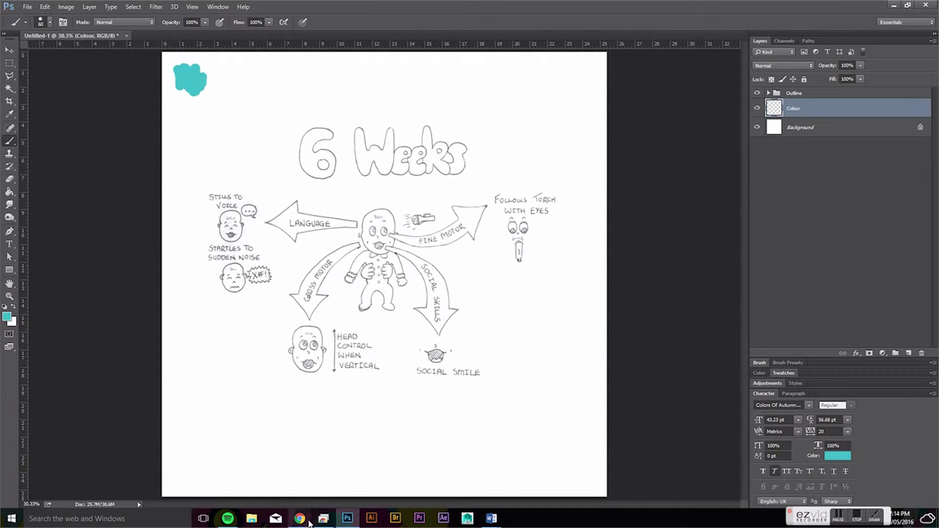
Paint a mint palette blob beside the teal one
mouse_move(309, 523)
click(340, 489)
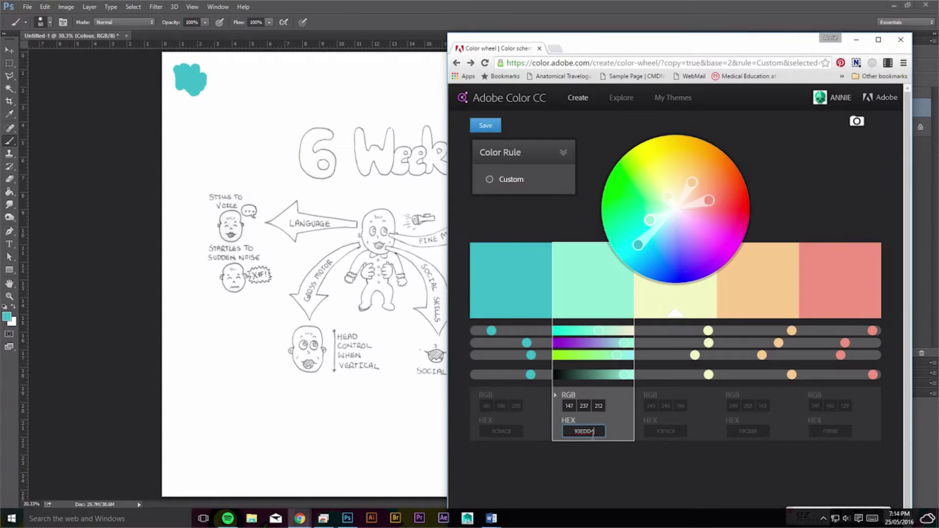
click(192, 177)
mouse_move(203, 68)
mouse_down()
mouse_move(240, 87)
mouse_move(299, 78)
mouse_move(312, 94)
mouse_up()
Set the foreground to pale yellow F3F5C4 and paint a blob beside the mint
click(300, 518)
click(679, 431)
key(ctrl+a)
key(ctrl+c)
click(7, 317)
key(ctrl+v)
key(Return)
click(300, 518)
Set the foreground to orange F9CB8F and paint a blob next to the yellow
click(729, 431)
key(ctrl+a)
key(ctrl+c)
click(269, 79)
click(7, 317)
key(ctrl+v)
key(Return)
Copy the coral swatch's hex into Photoshop's foreground colour and confirm it
mouse_move(350, 526)
click(300, 518)
click(778, 431)
key(ctrl+a)
key(ctrl+c)
click(269, 78)
click(7, 317)
key(ctrl+v)
key(Return)
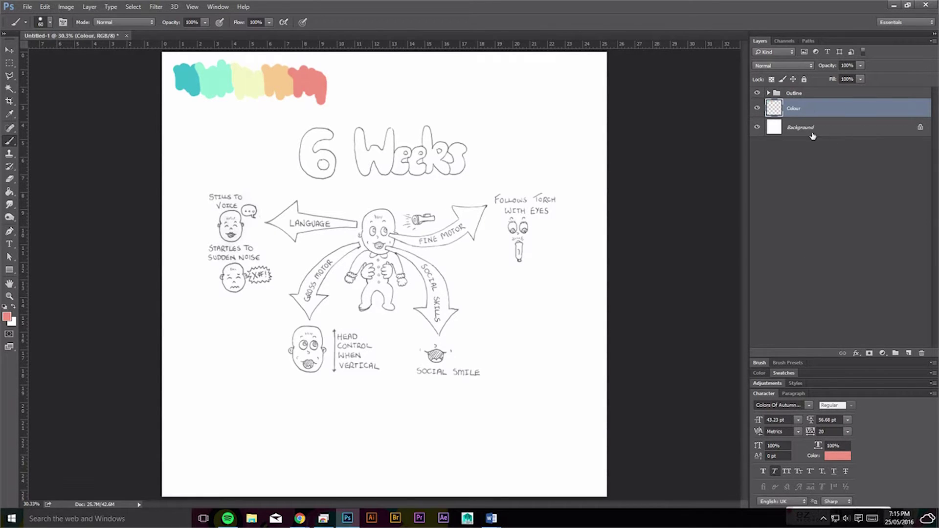
Sample mint green and paint the baby's arms, chest, torso and legs
key(i)
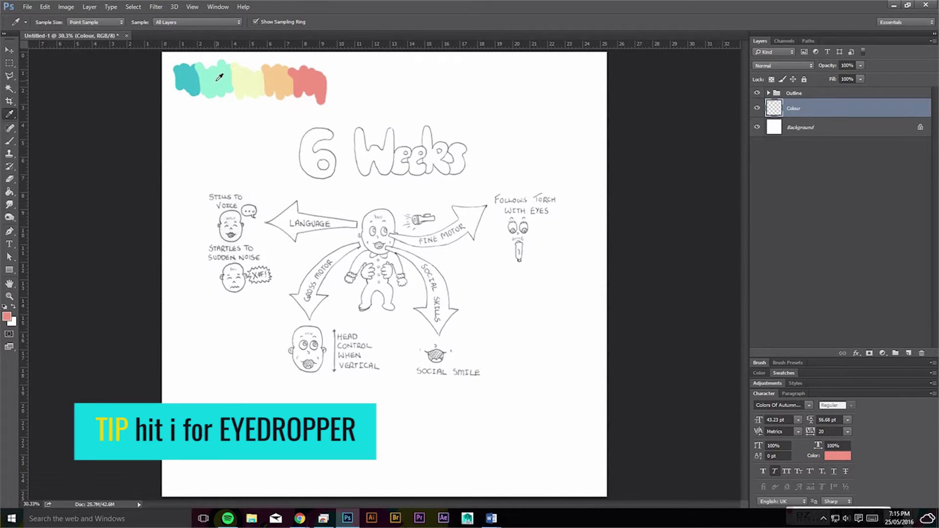
key(b)
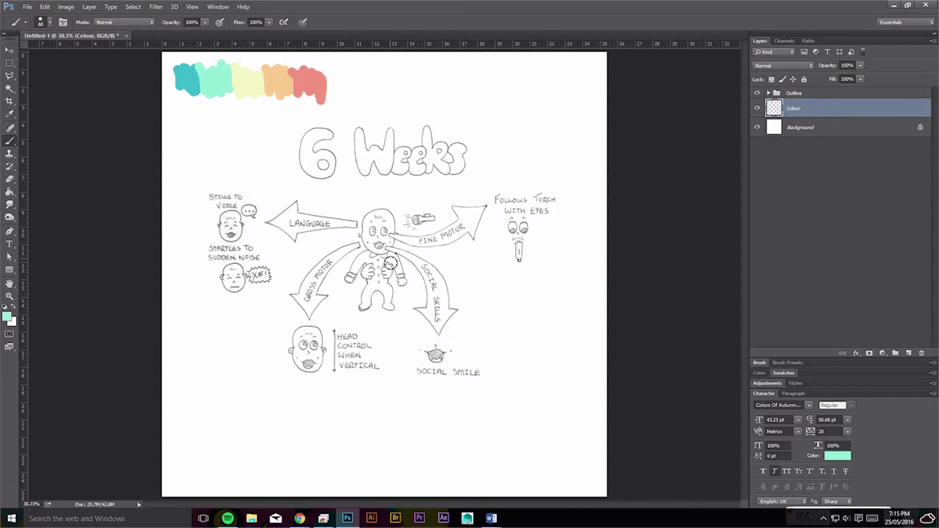
key(ctrl+plus)
key(ctrl+plus)
key(ctrl+plus)
key(ctrl+plus)
key(ctrl+plus)
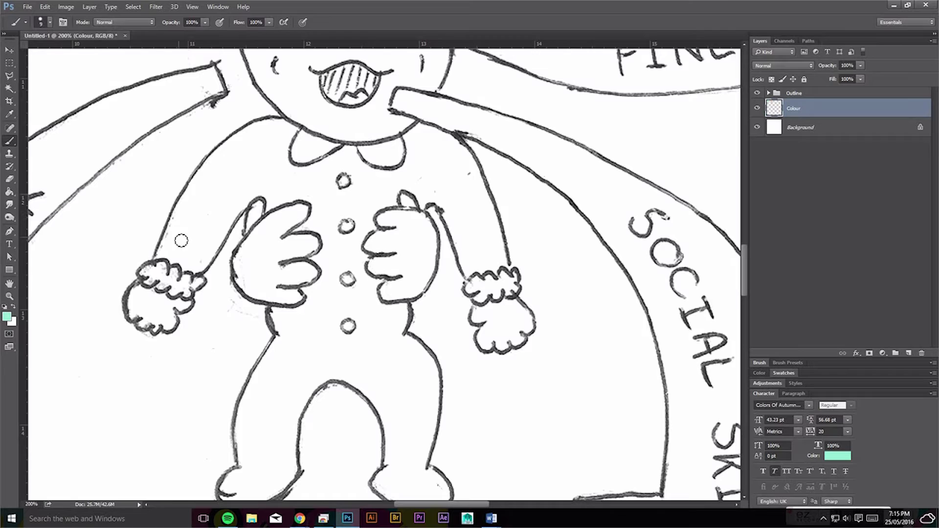
mouse_move(181, 240)
mouse_down()
mouse_move(249, 133)
mouse_move(251, 190)
mouse_move(270, 211)
mouse_move(305, 176)
mouse_move(276, 171)
mouse_move(332, 255)
mouse_move(354, 248)
mouse_move(374, 207)
mouse_move(421, 178)
mouse_move(410, 189)
mouse_move(424, 139)
mouse_move(463, 162)
mouse_move(478, 203)
mouse_up()
key(r)
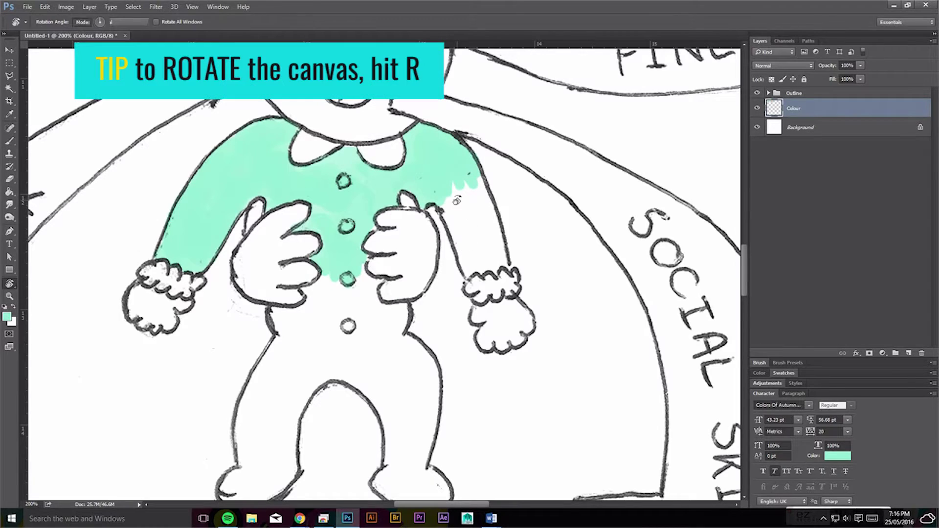
mouse_move(391, 294)
mouse_down()
mouse_move(386, 274)
mouse_move(421, 268)
mouse_up()
key(b)
mouse_move(275, 195)
mouse_down()
mouse_move(338, 179)
mouse_move(278, 215)
mouse_move(297, 217)
mouse_move(377, 196)
mouse_move(380, 171)
mouse_up()
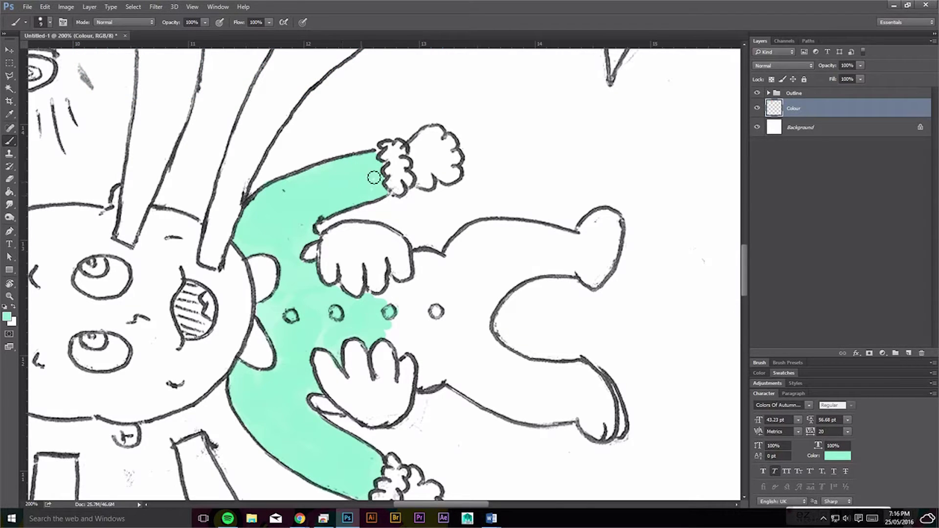
key(ctrl+minus)
mouse_move(303, 220)
mouse_down()
mouse_move(356, 263)
mouse_move(513, 329)
mouse_move(465, 342)
mouse_up()
Paint the baby's face and hands pale yellow
key(r)
key(ctrl+plus)
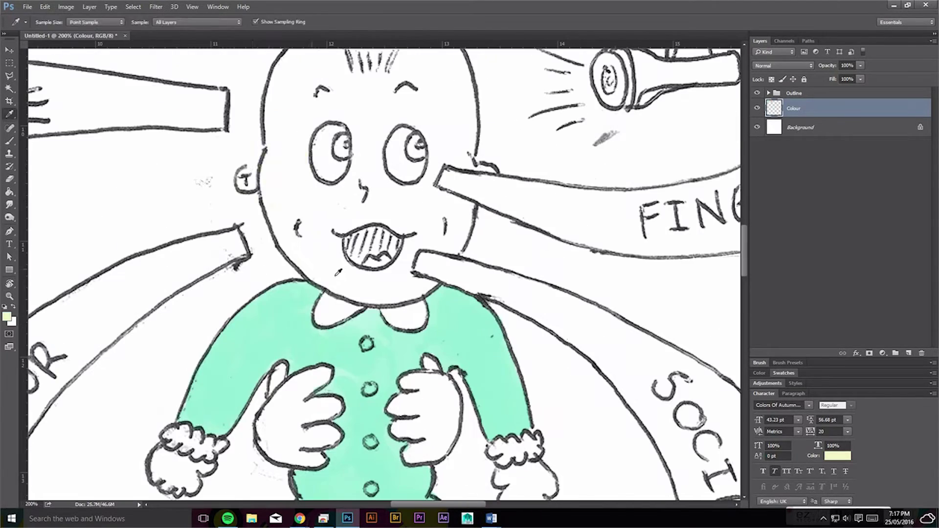
drag(274, 205, 353, 274)
drag(318, 147, 431, 206)
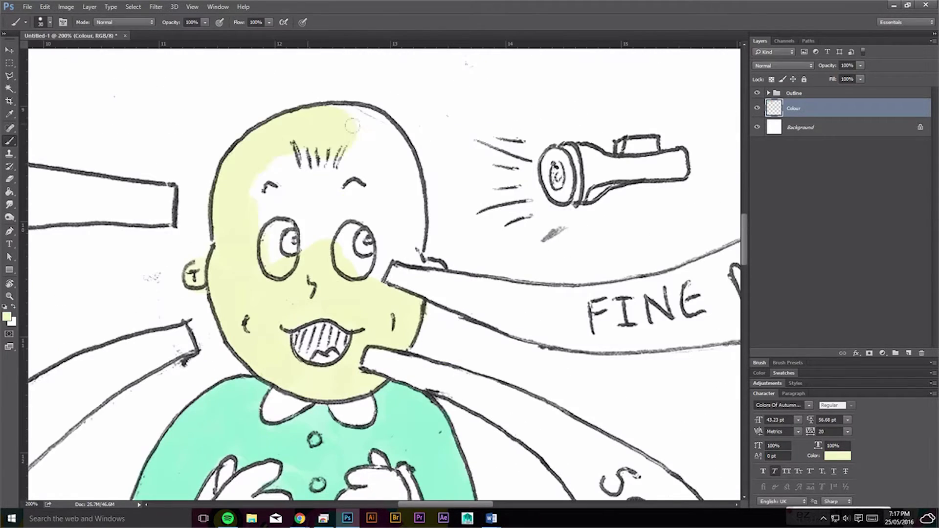
scroll(352, 195, up, 3)
drag(274, 220, 352, 117)
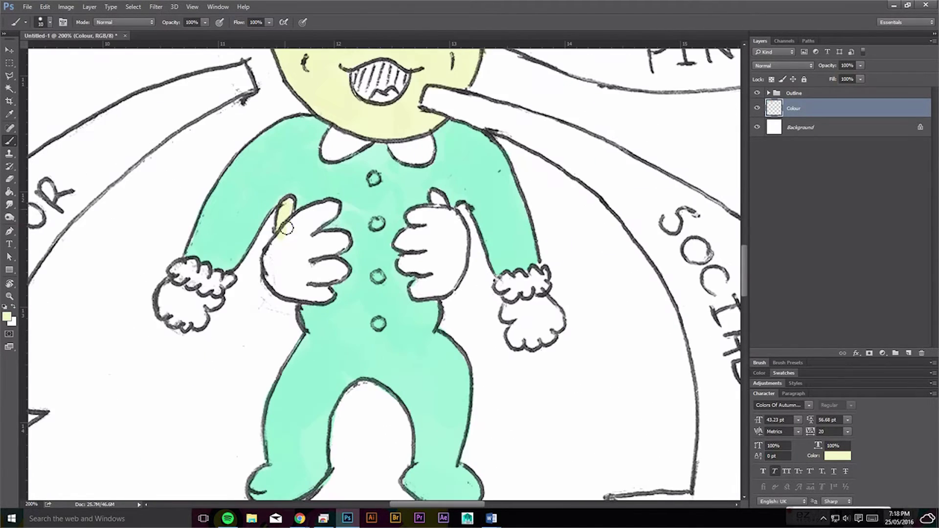
drag(293, 221, 337, 293)
drag(406, 206, 454, 293)
drag(508, 303, 538, 342)
drag(162, 289, 196, 323)
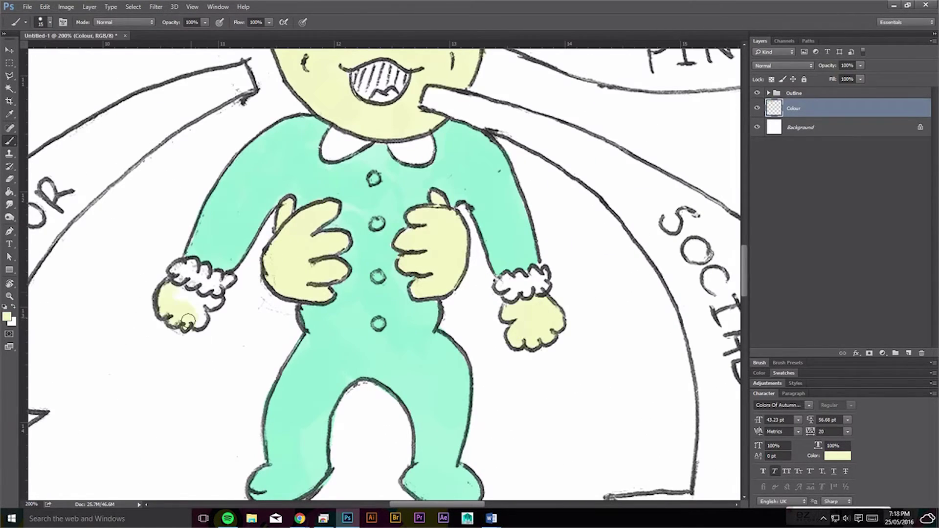
key(ctrl+minus)
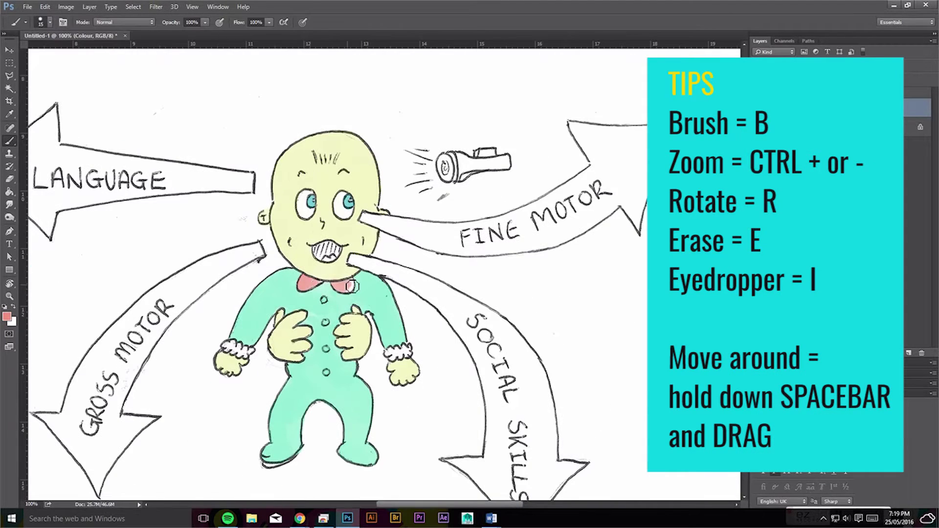
Paint the collar and wrist cuffs coral and the small doodle faces pale yellow
drag(385, 349, 410, 356)
drag(251, 349, 257, 355)
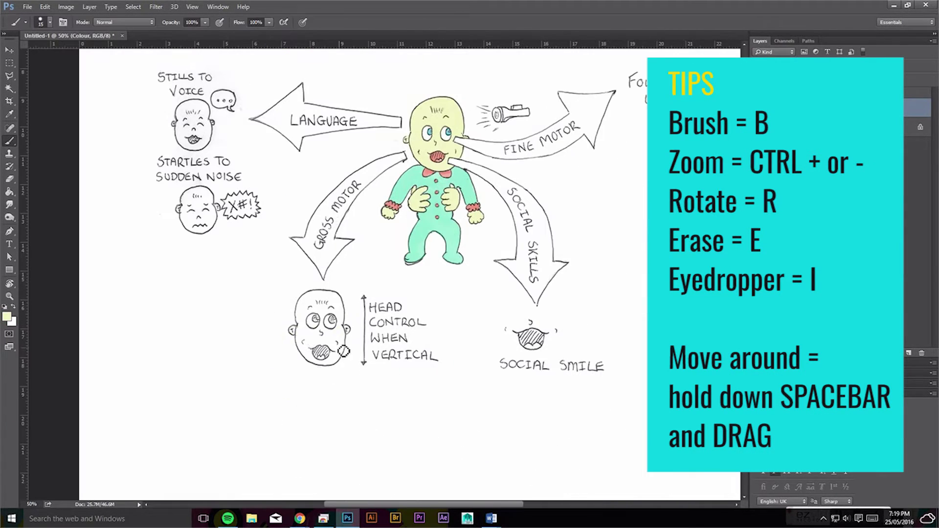
drag(299, 299, 342, 362)
drag(181, 193, 215, 225)
drag(179, 105, 208, 146)
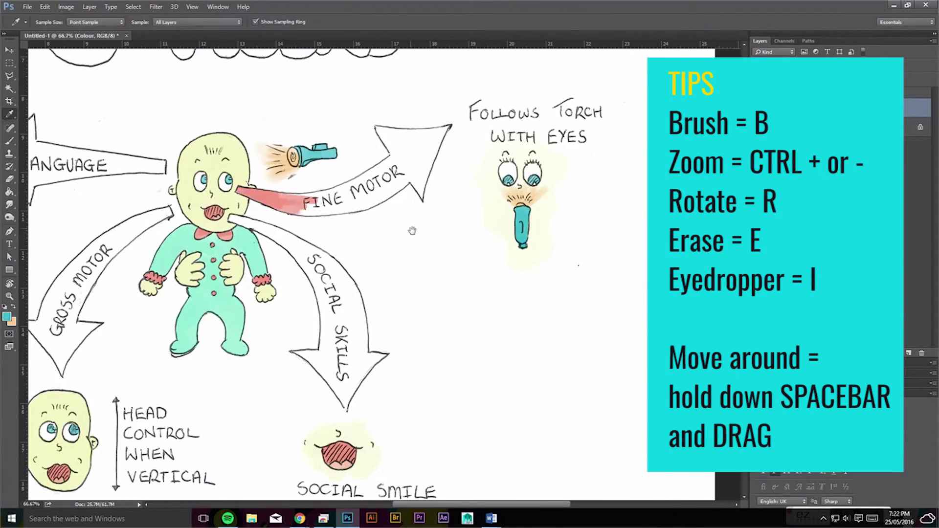
Fill the FINE MOTOR, LANGUAGE, SOCIAL SKILLS and GROSS MOTOR arrows with teal
key(b)
mouse_move(242, 190)
mouse_down()
mouse_move(399, 181)
mouse_move(420, 132)
mouse_move(446, 128)
mouse_up()
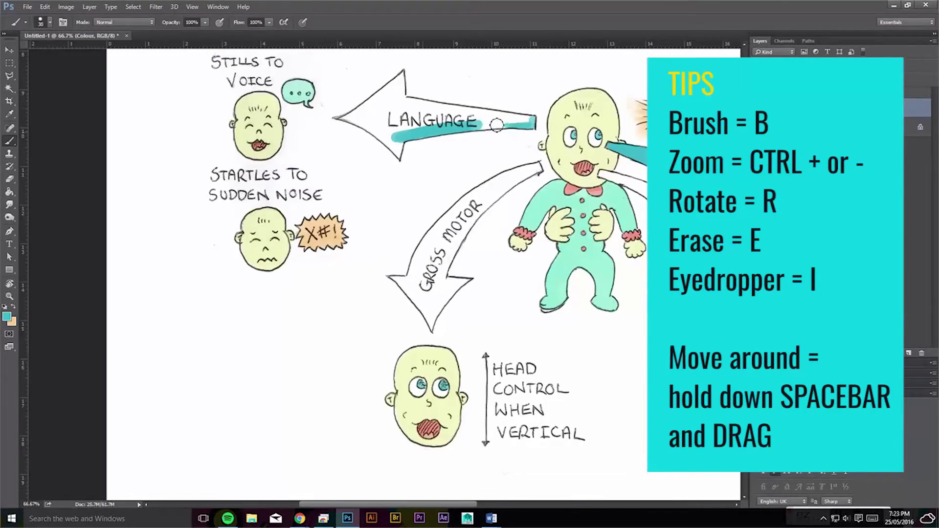
mouse_move(496, 126)
mouse_down()
mouse_move(462, 114)
mouse_move(361, 128)
mouse_move(388, 142)
mouse_move(382, 123)
mouse_up()
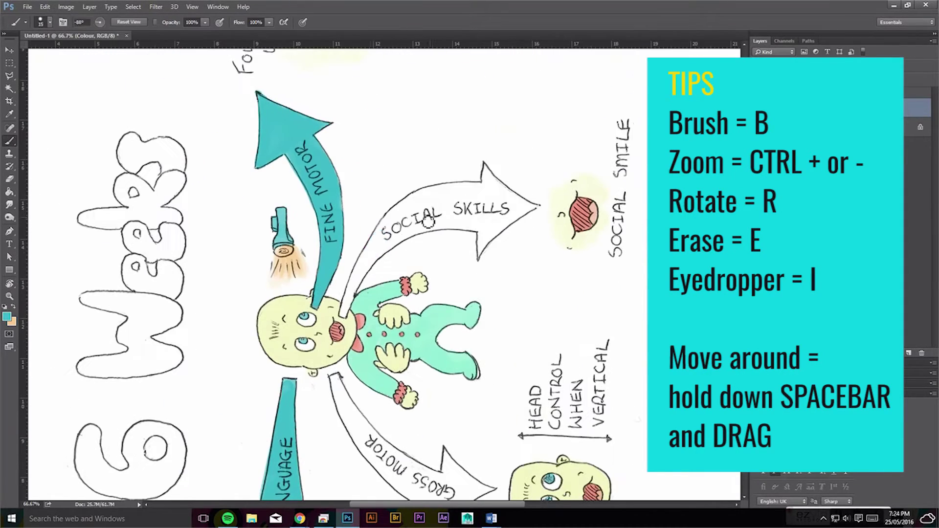
mouse_move(367, 257)
mouse_down()
mouse_move(513, 206)
mouse_move(491, 174)
mouse_up()
key(r)
drag(343, 293, 420, 230)
mouse_move(337, 169)
mouse_down()
mouse_move(177, 169)
mouse_move(196, 205)
mouse_move(162, 215)
mouse_up()
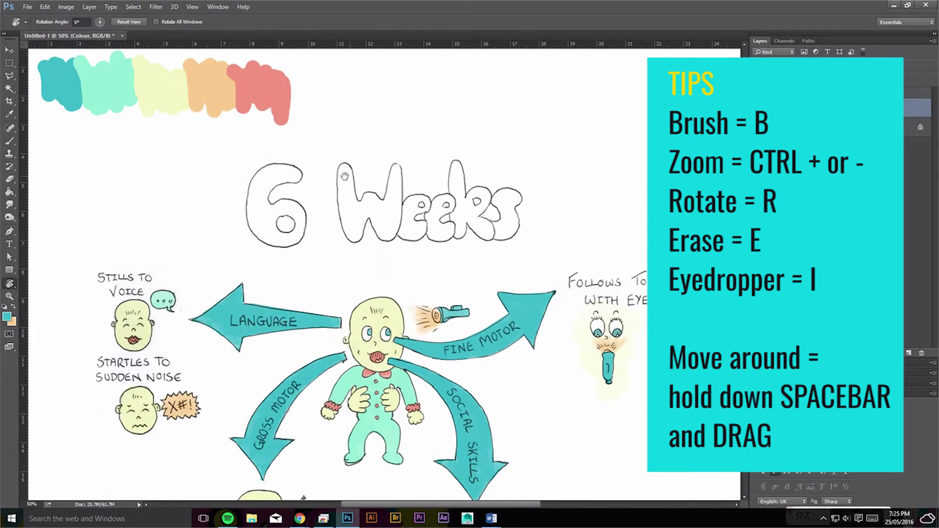
mouse_move(296, 172)
mouse_down()
mouse_move(274, 175)
mouse_move(276, 235)
mouse_move(345, 176)
mouse_move(395, 219)
mouse_move(431, 215)
mouse_move(447, 225)
mouse_move(462, 206)
mouse_move(508, 202)
mouse_move(503, 234)
mouse_up()
scroll(518, 225, down, 2)
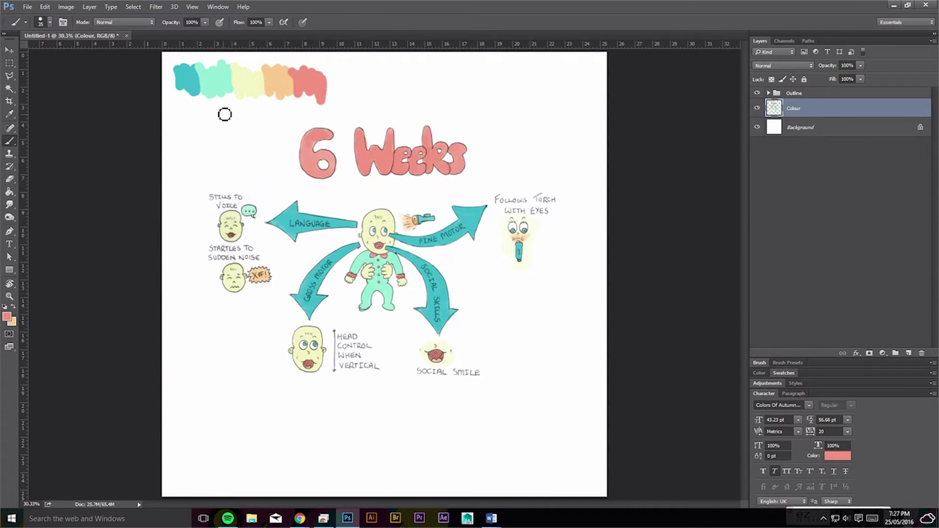
Erase the test colour swatches, then save as 6_weeks.psd in Photoshop format with maximum compatibility
key(e)
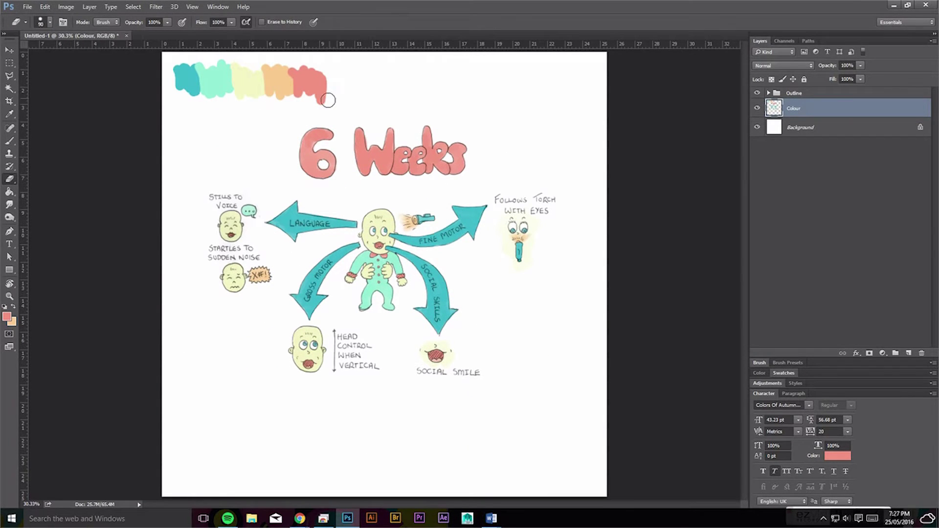
mouse_move(329, 99)
mouse_down()
mouse_move(270, 103)
mouse_move(306, 82)
mouse_move(186, 106)
mouse_move(176, 96)
mouse_move(167, 64)
mouse_up()
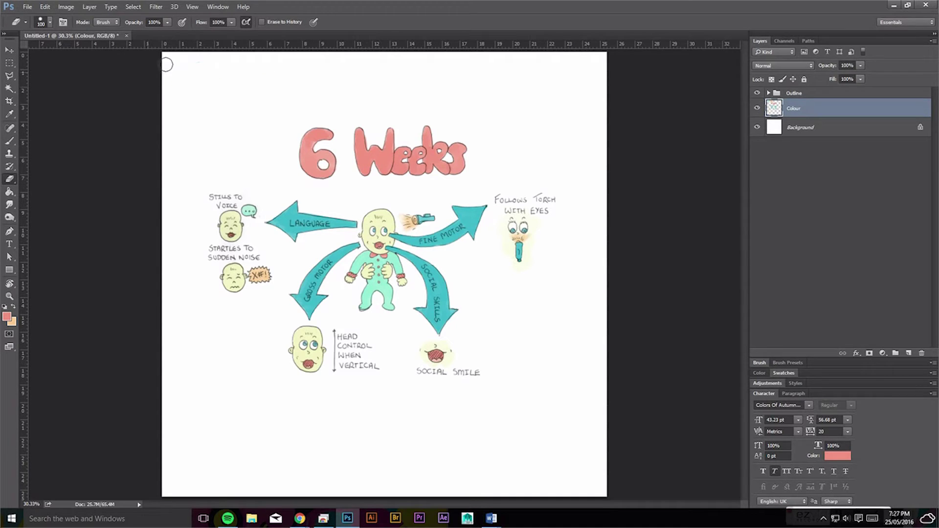
click(27, 7)
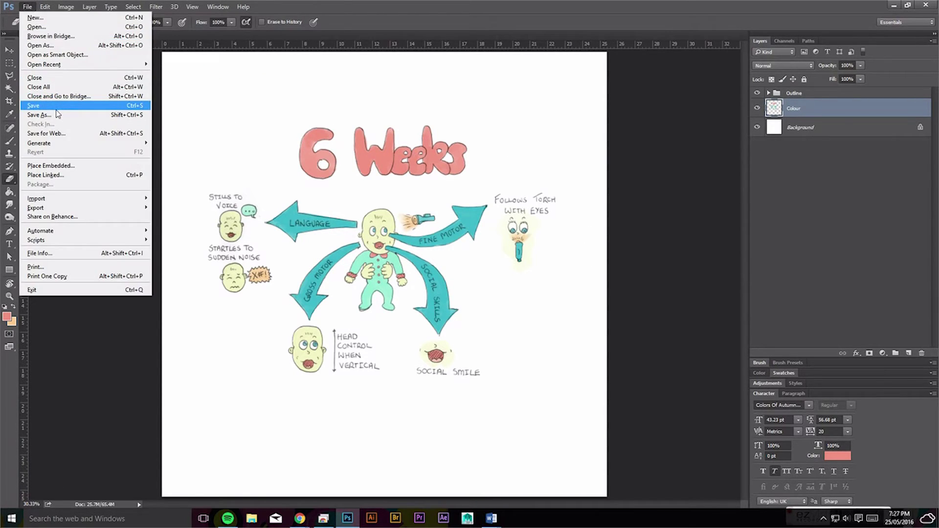
click(55, 118)
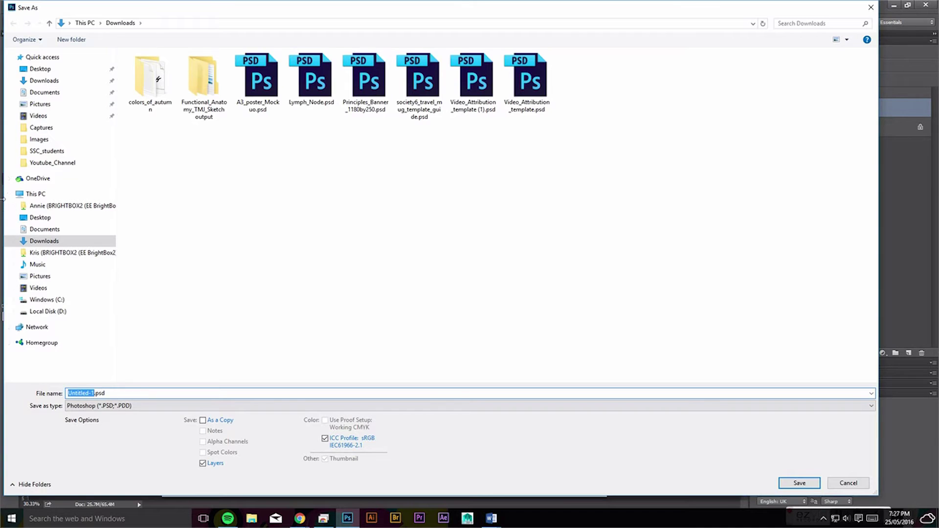
drag(371, 10, 382, 27)
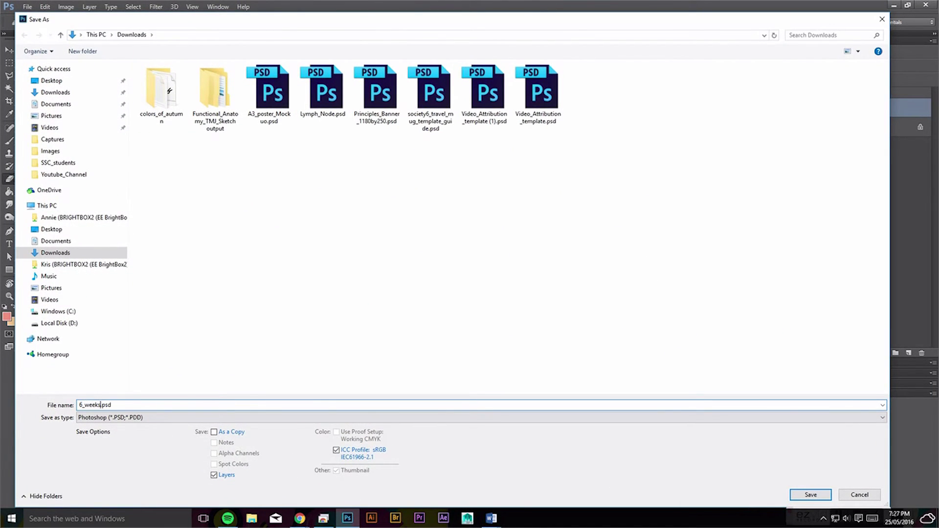
click(221, 418)
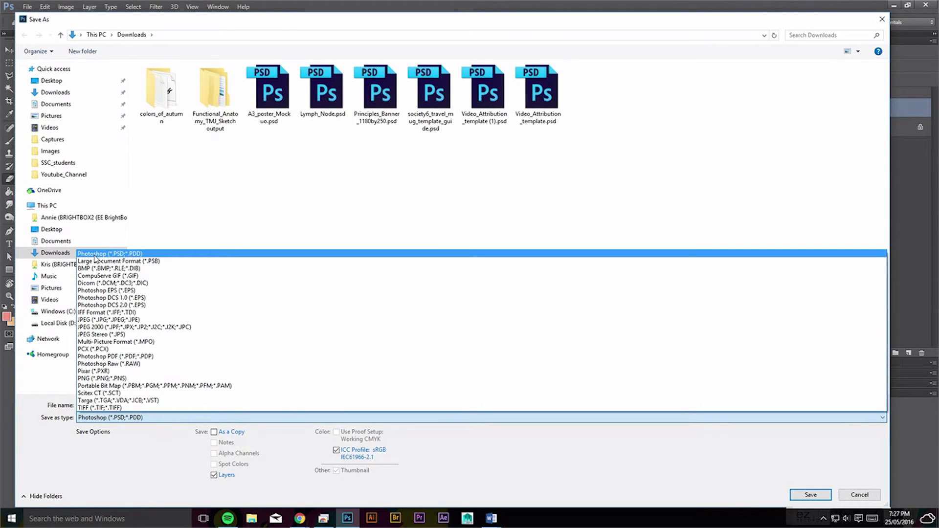
click(391, 257)
click(814, 495)
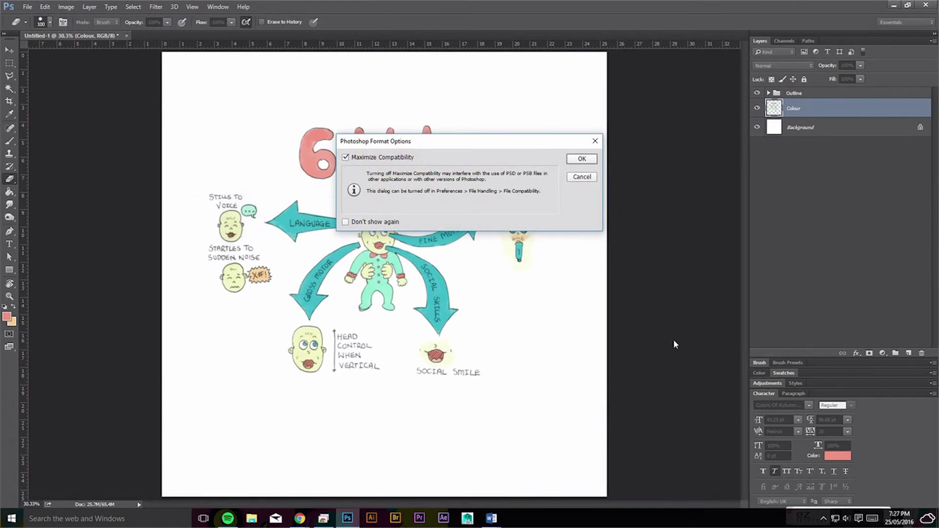
click(581, 160)
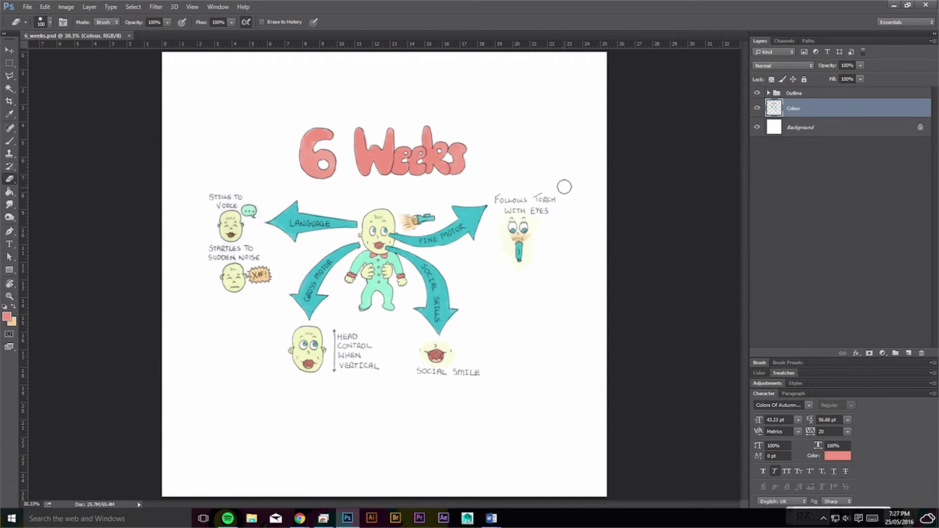
Save a PNG copy named 6_weeks.png to Downloads, bringing up the PNG Options
key(v)
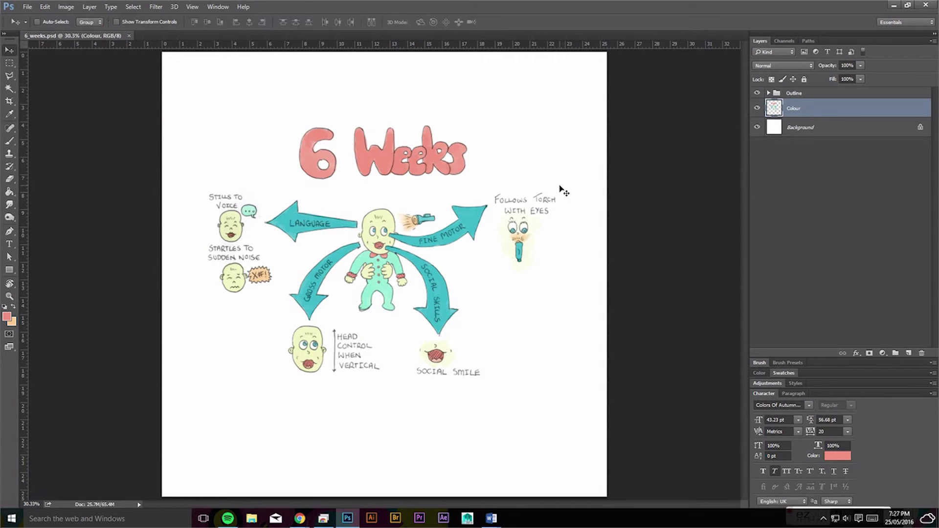
click(27, 7)
click(69, 116)
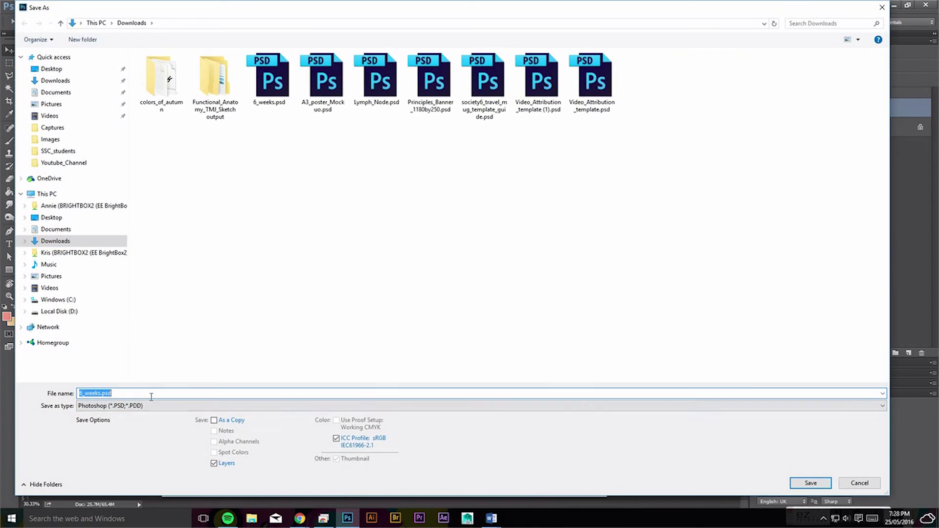
click(152, 406)
click(135, 362)
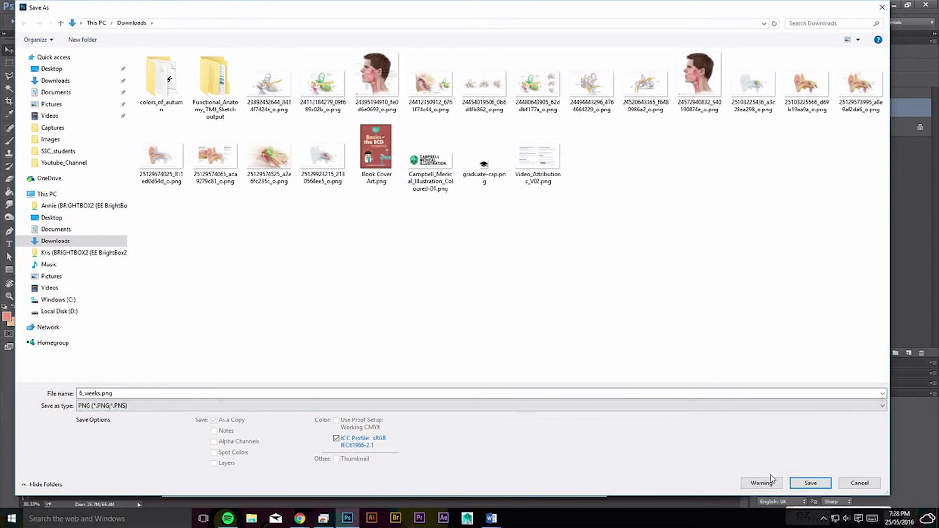
click(795, 485)
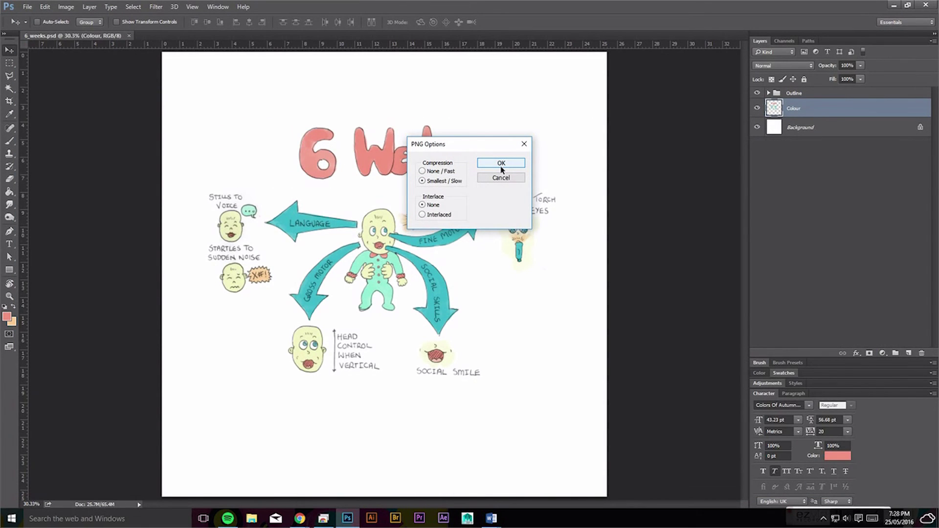